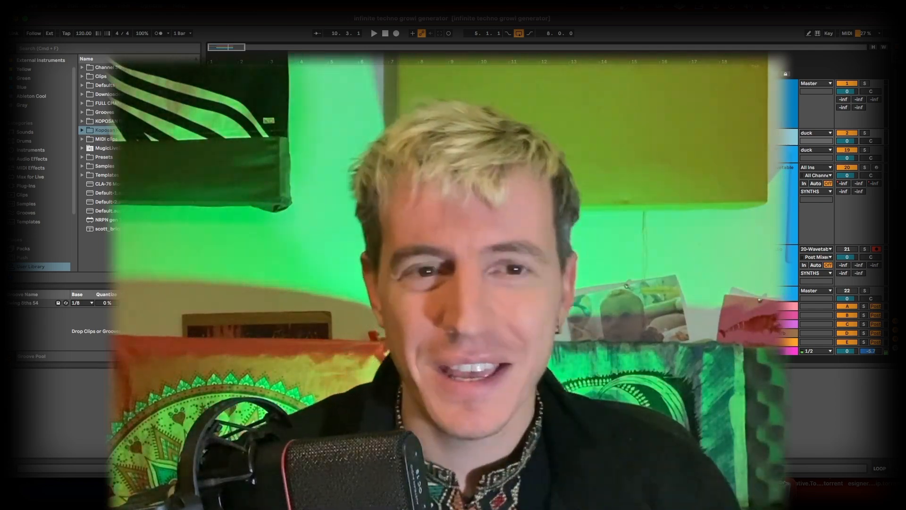
- Stop the playback, and play the arrangement from its beginning to preview the finished sound
click(386, 34)
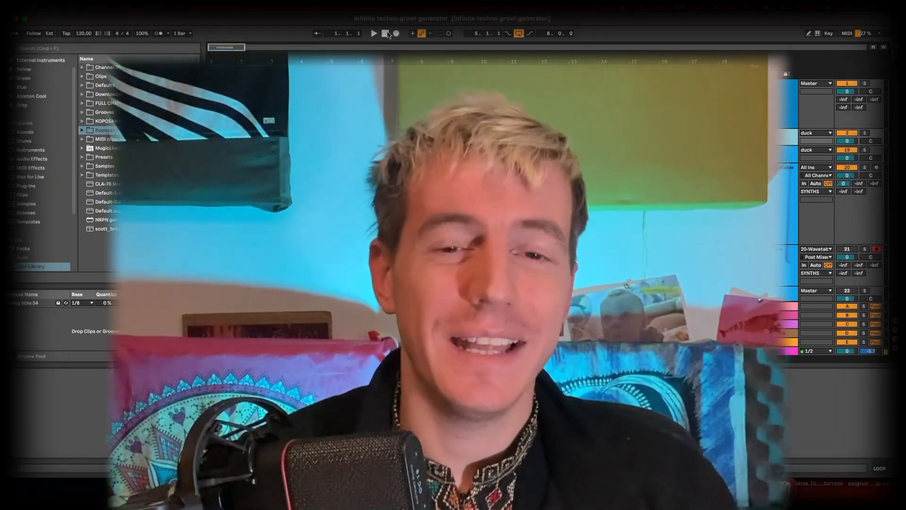
key(space)
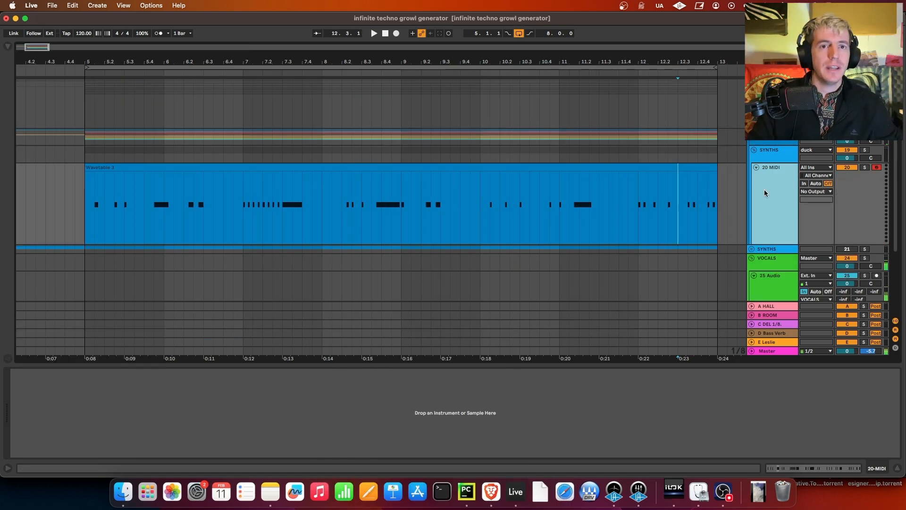
- Search the browser for "wav" and load the Wavetable instrument onto the 20 MIDI track
click(540, 166)
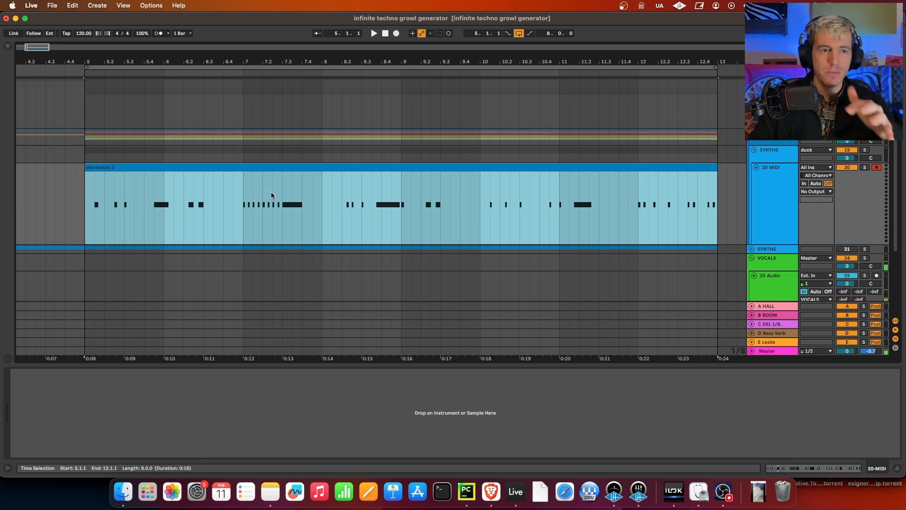
click(783, 181)
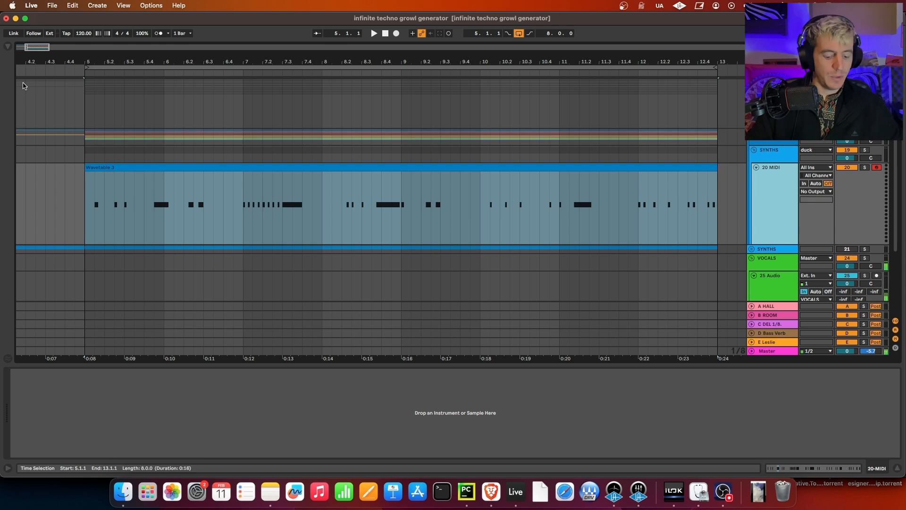
key(super+alt+b)
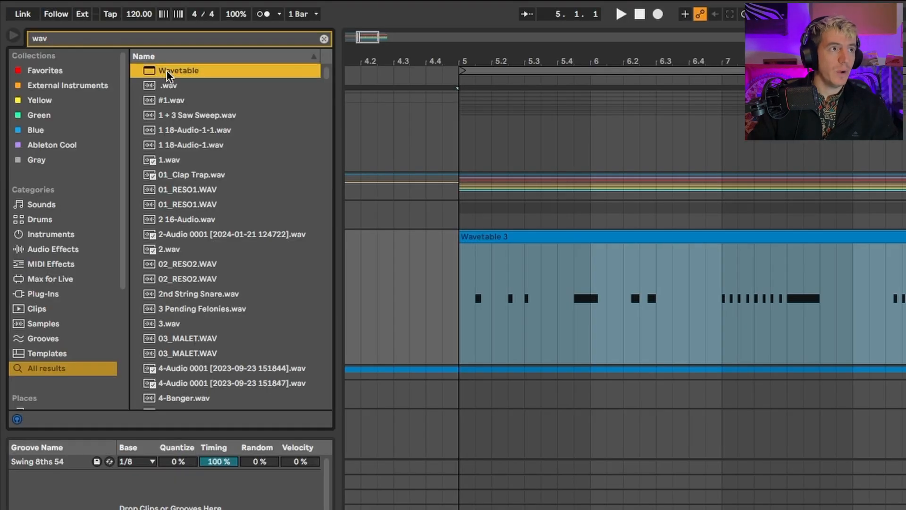
drag(174, 72, 715, 207)
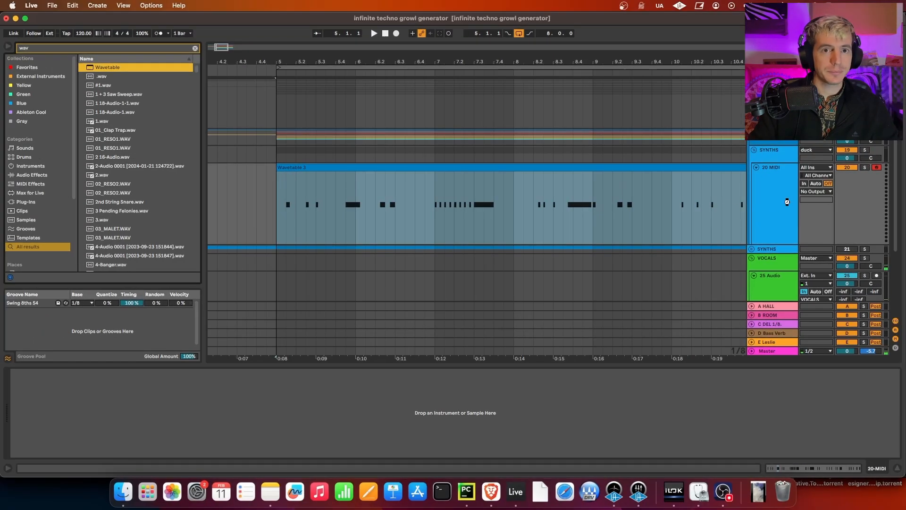
drag(787, 201, 786, 200)
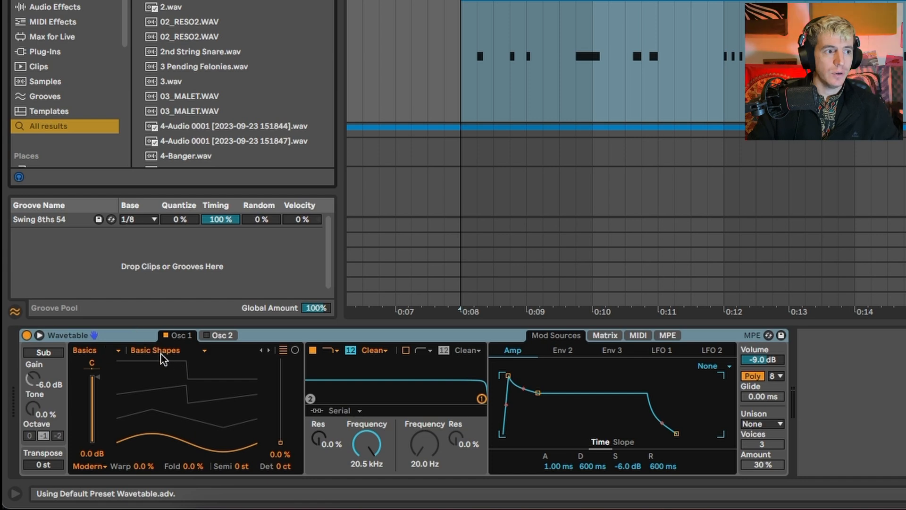
- Set Wavetable's oscillator 1 to the Saw Dual 2 wavetable with a wave position of 74 %
click(95, 382)
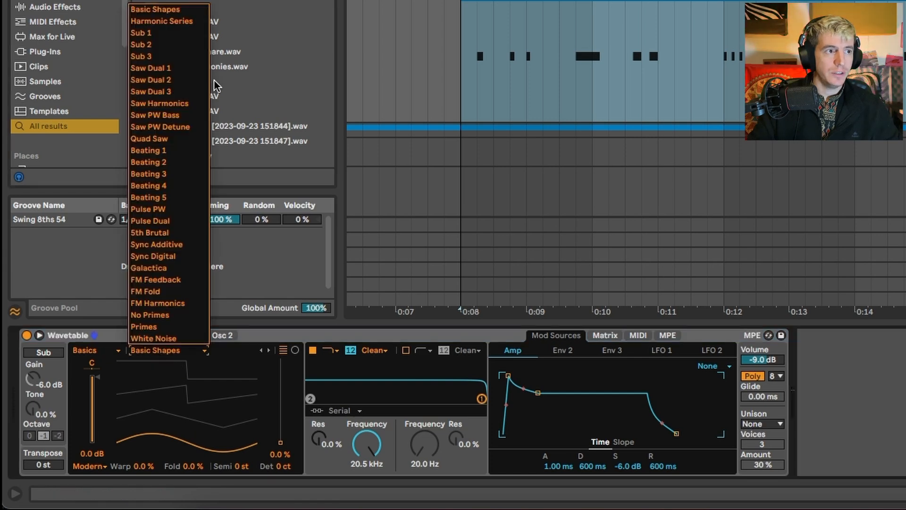
click(175, 86)
drag(233, 403, 210, 382)
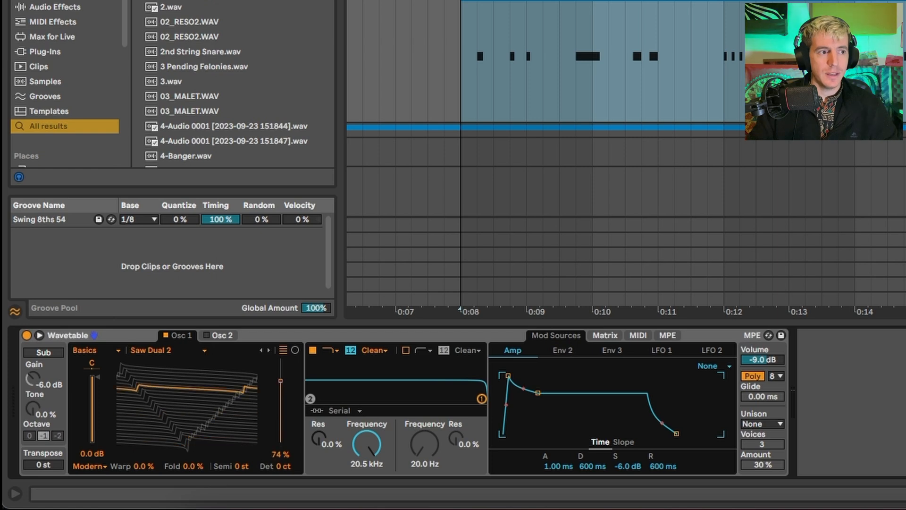
- Set Wavetable's unison mode to Classic with 8 voices and an amount of 48 %
scroll(589, 61, right, 2)
scroll(845, 203, right, 2)
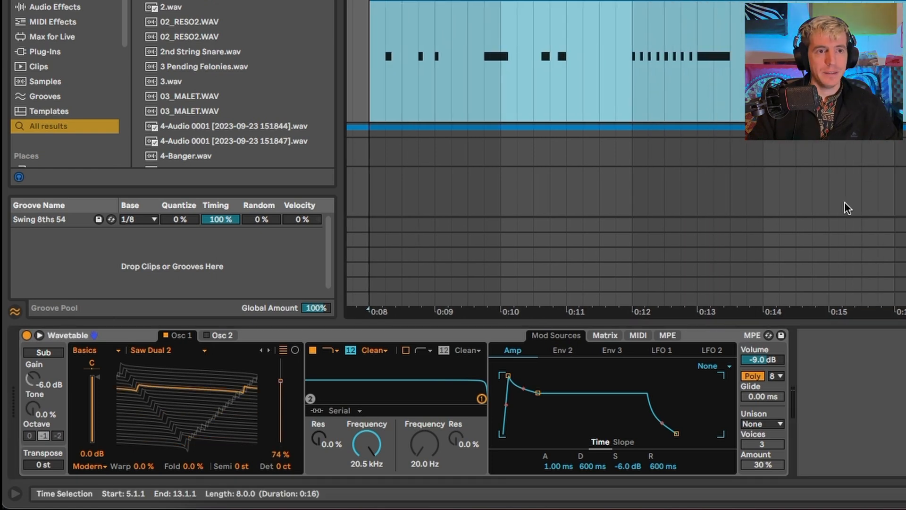
click(760, 425)
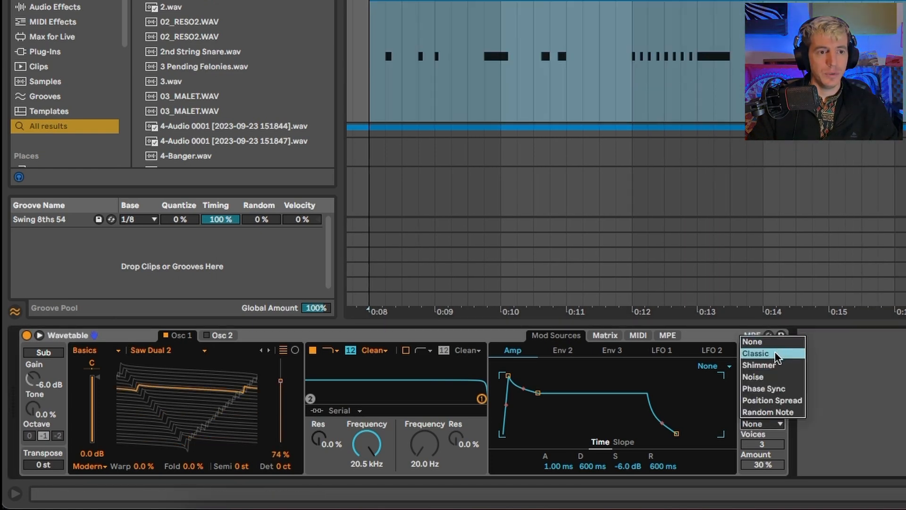
click(782, 354)
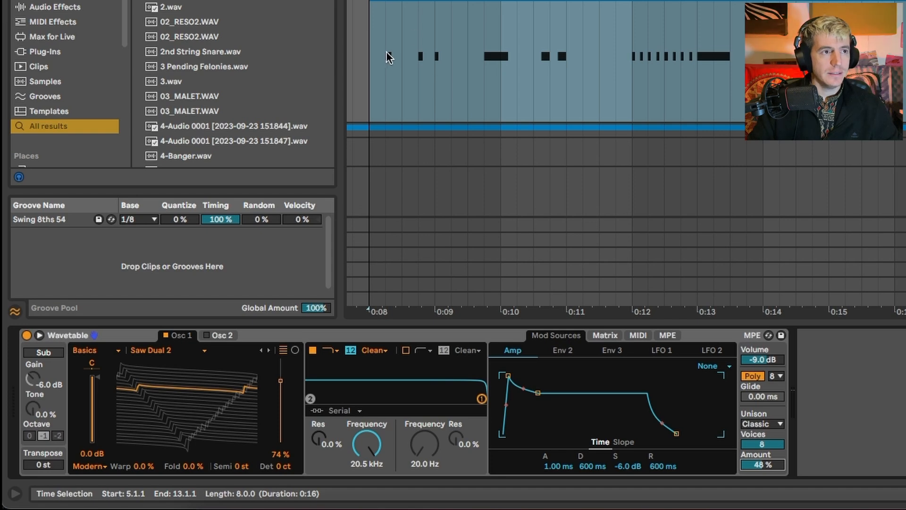
- Play the Wavetable 3 clip from its start at bar 5 to hear the patch
click(387, 1)
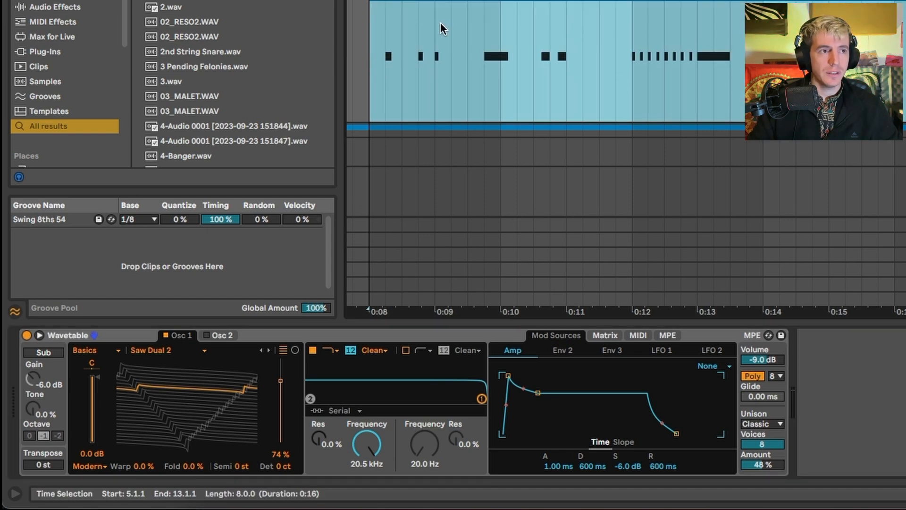
click(386, 89)
key(space)
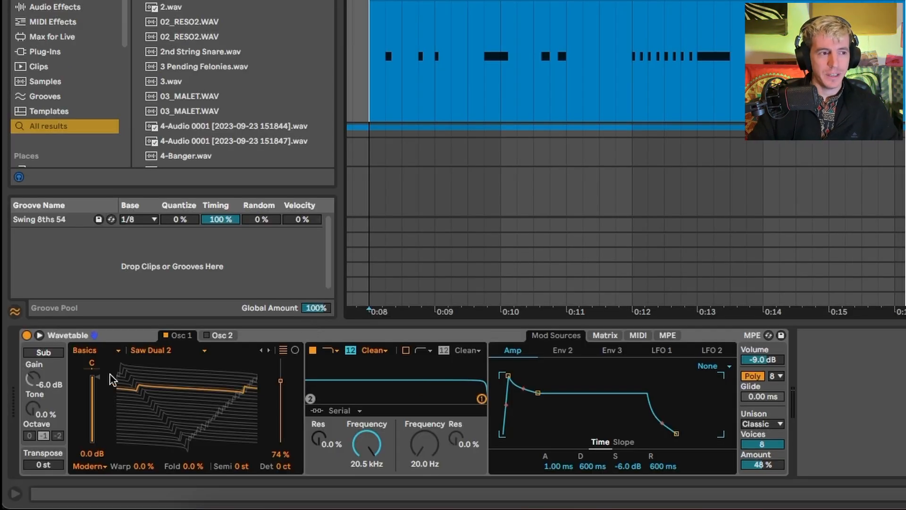
- Enable oscillator 2 with the Saw Dual 3 wavetable at -12 semitones and -6.3 dB gain, and play the clip
click(207, 335)
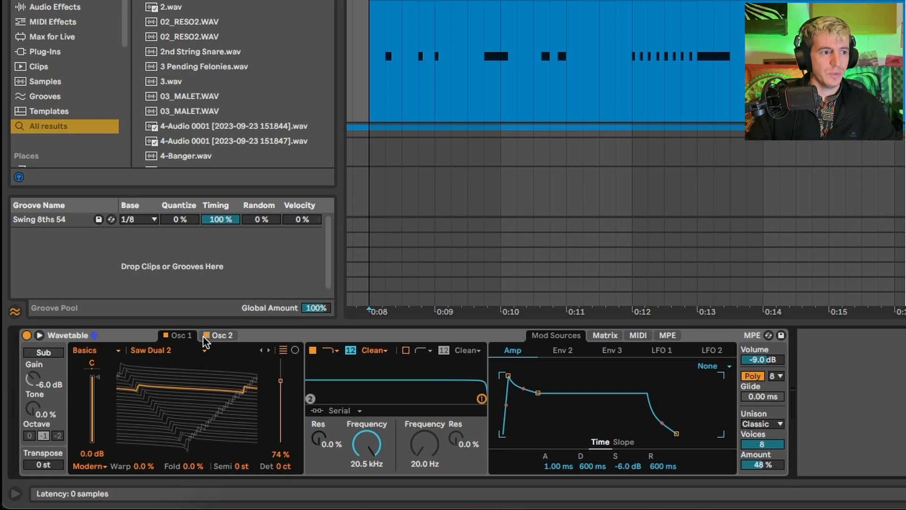
click(223, 338)
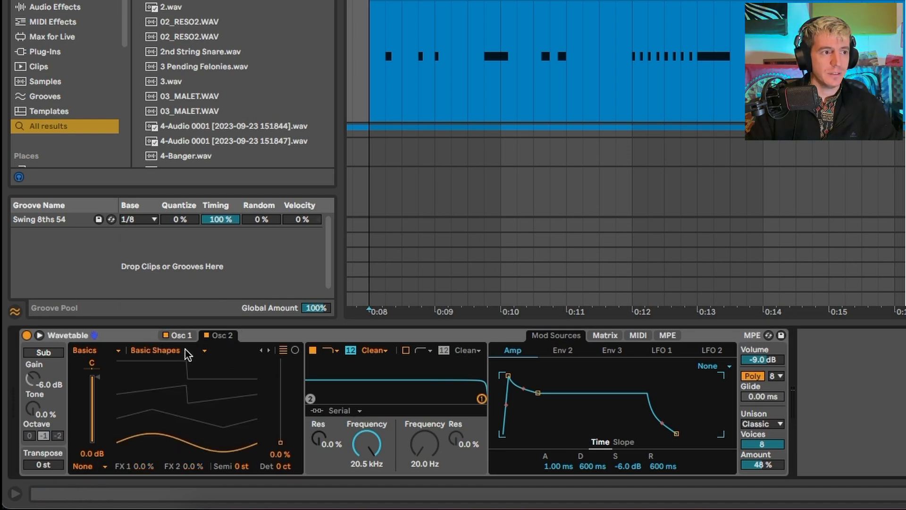
click(188, 351)
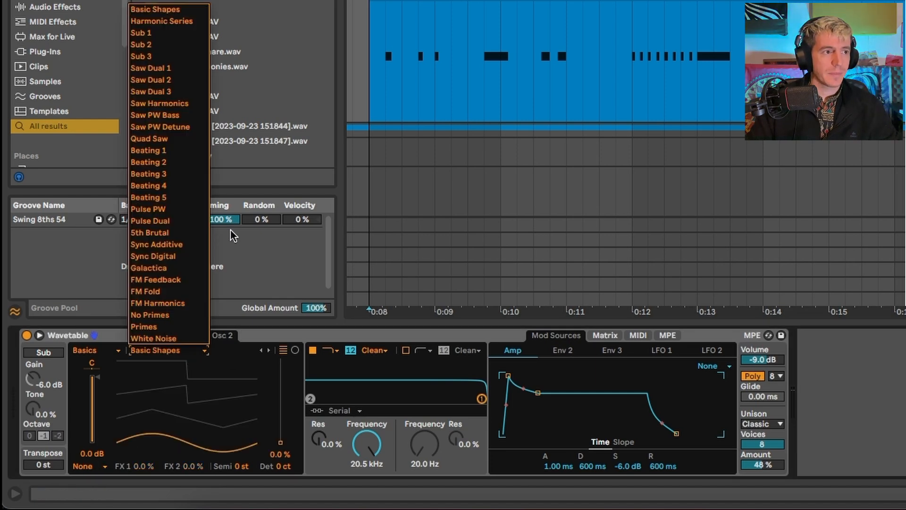
click(157, 92)
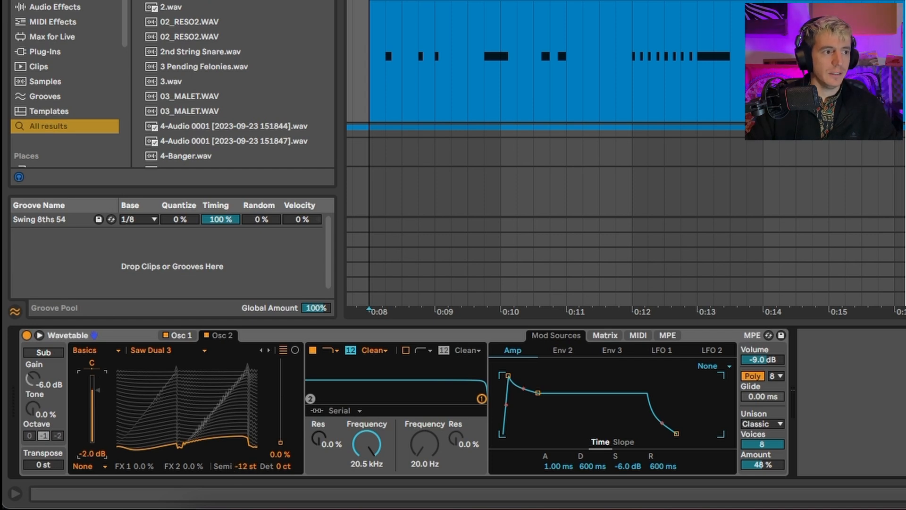
drag(95, 408, 96, 412)
key(space)
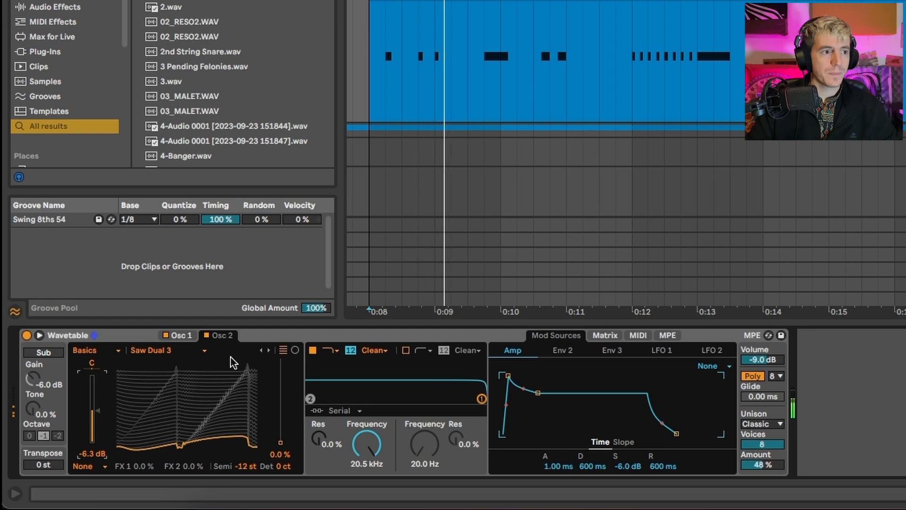
- Switch oscillator 2 to White Noise with position 52 %, pitch -24 semitones and gain -10 dB
click(179, 351)
click(178, 338)
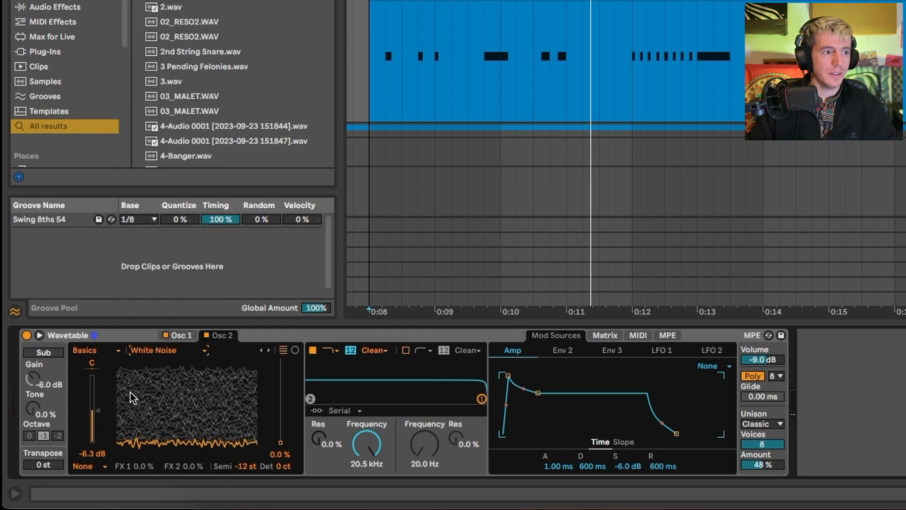
drag(224, 440, 224, 405)
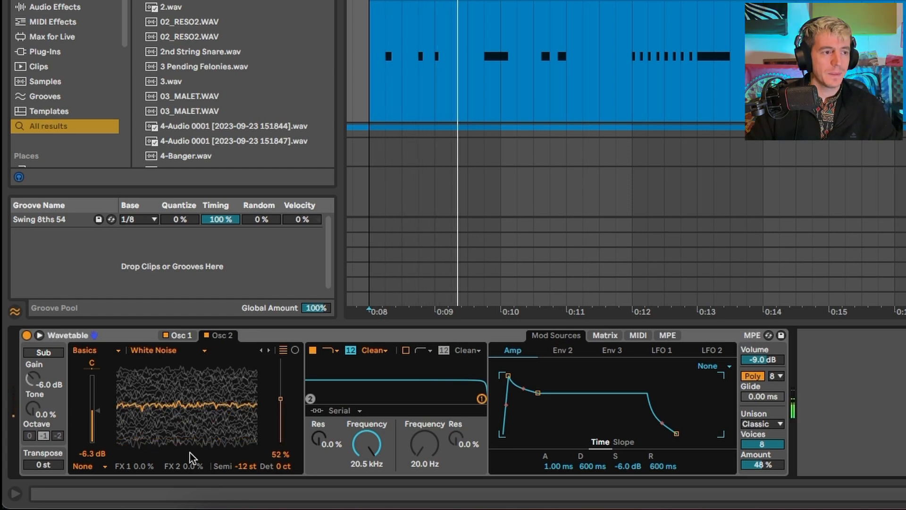
drag(242, 466, 243, 476)
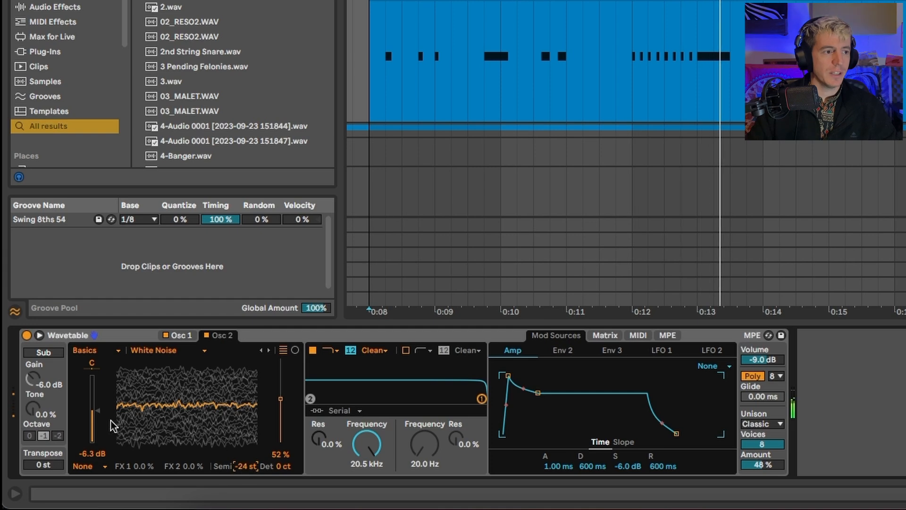
drag(95, 415, 101, 428)
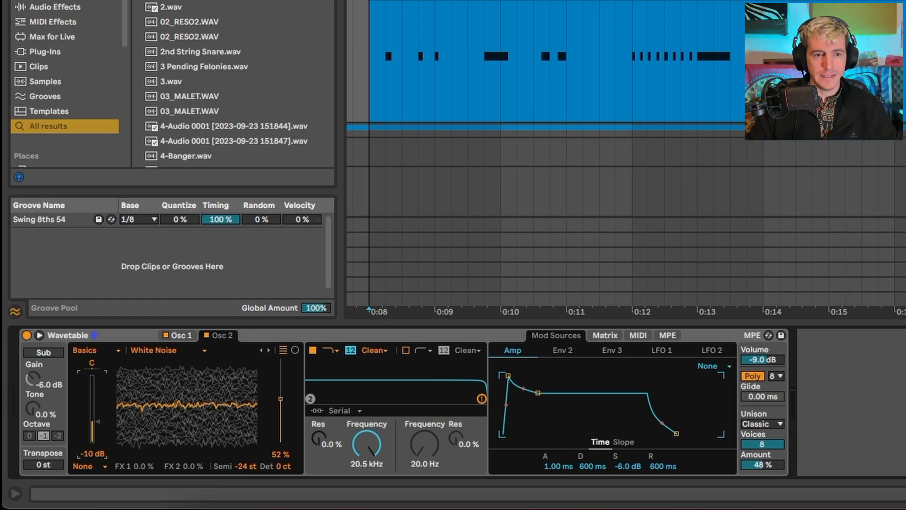
- Lower the cutoff frequency of Wavetable's first filter to 9.58 kHz while playing the clip from its start
click(370, 95)
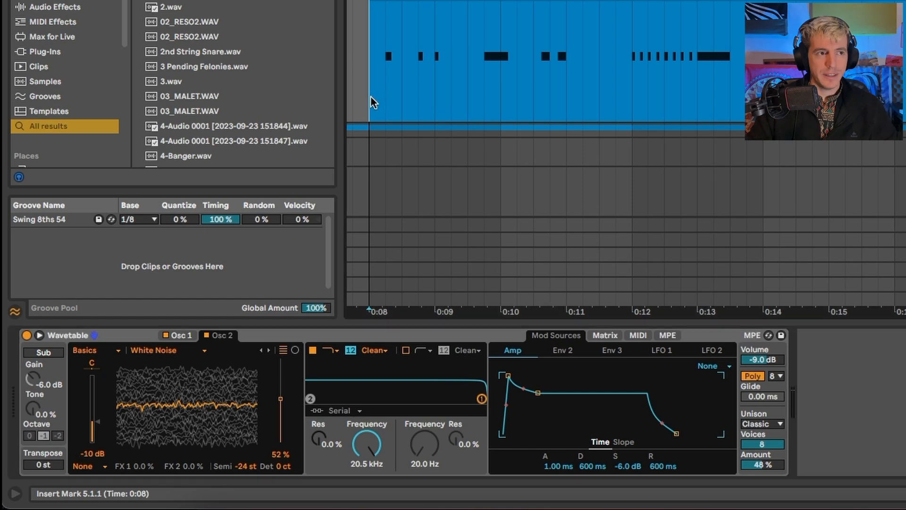
mouse_move(481, 399)
mouse_down()
mouse_move(411, 392)
mouse_move(430, 386)
mouse_move(423, 394)
mouse_move(479, 399)
mouse_up()
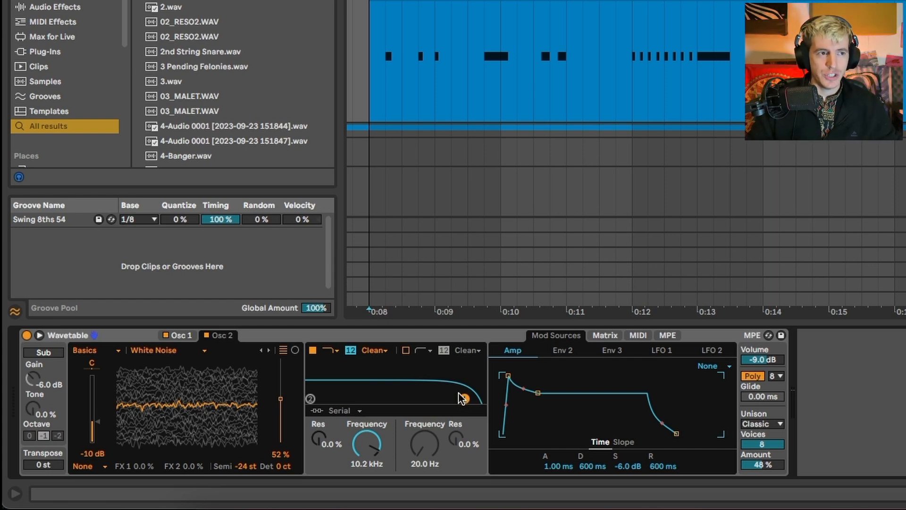
click(187, 355)
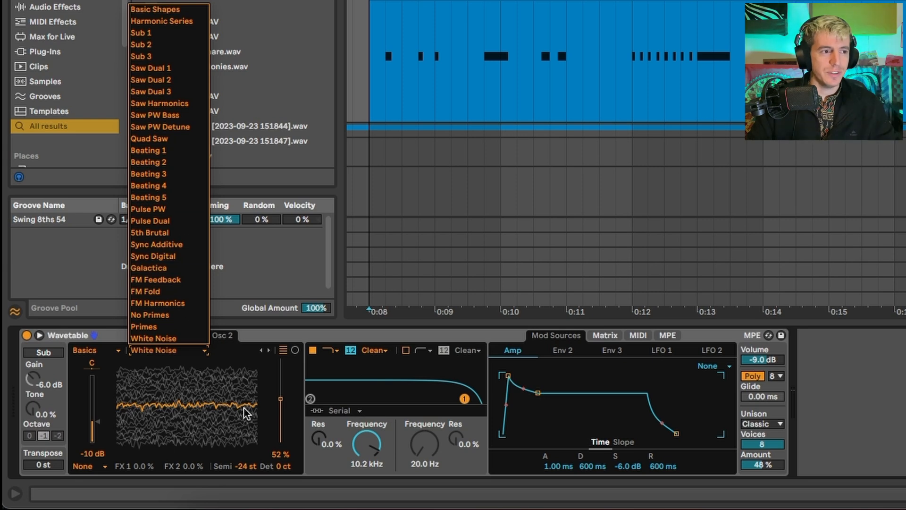
click(247, 358)
key(space)
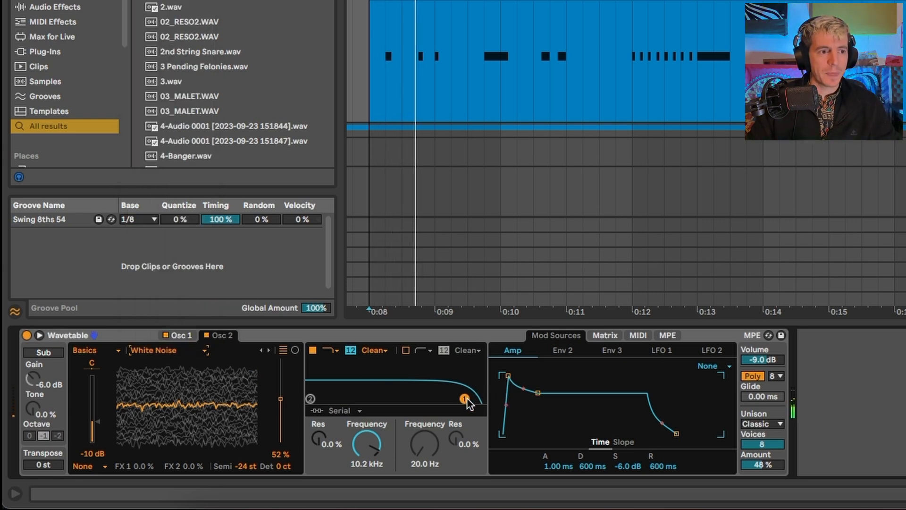
mouse_move(465, 399)
mouse_down()
mouse_move(383, 397)
mouse_move(401, 381)
mouse_move(431, 376)
mouse_move(389, 392)
mouse_move(420, 386)
mouse_move(363, 388)
mouse_move(389, 380)
mouse_move(373, 397)
mouse_move(463, 401)
mouse_up()
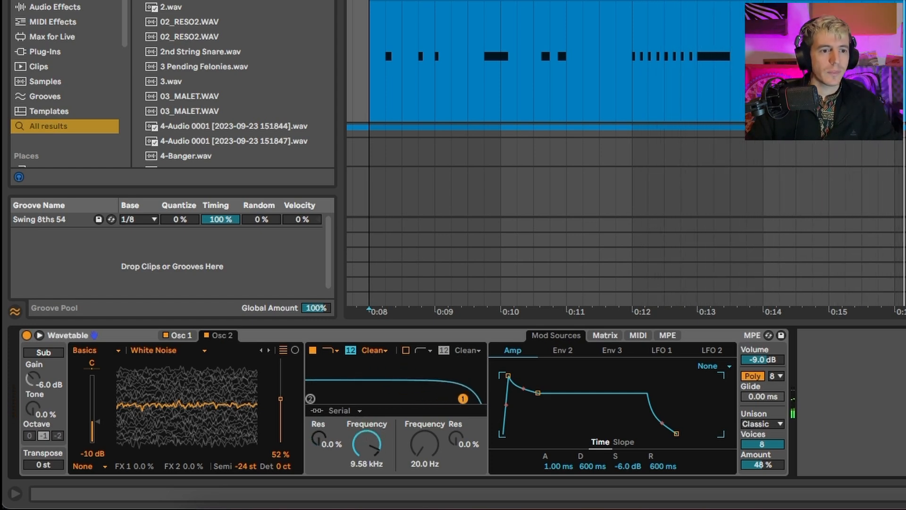
- Search the browser for "eq" and add EQ Eight after Wavetable in the device chain
scroll(627, 160, down, 2)
scroll(627, 159, right, 4)
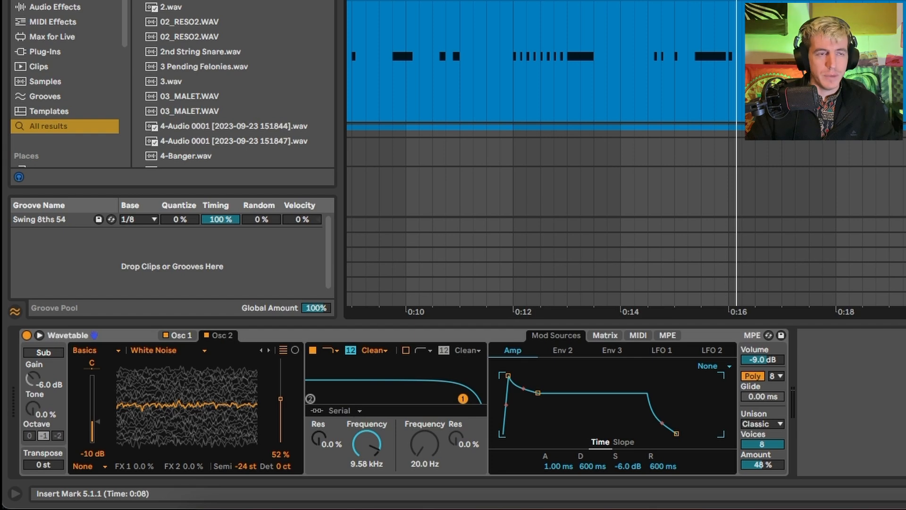
scroll(627, 160, left, 2)
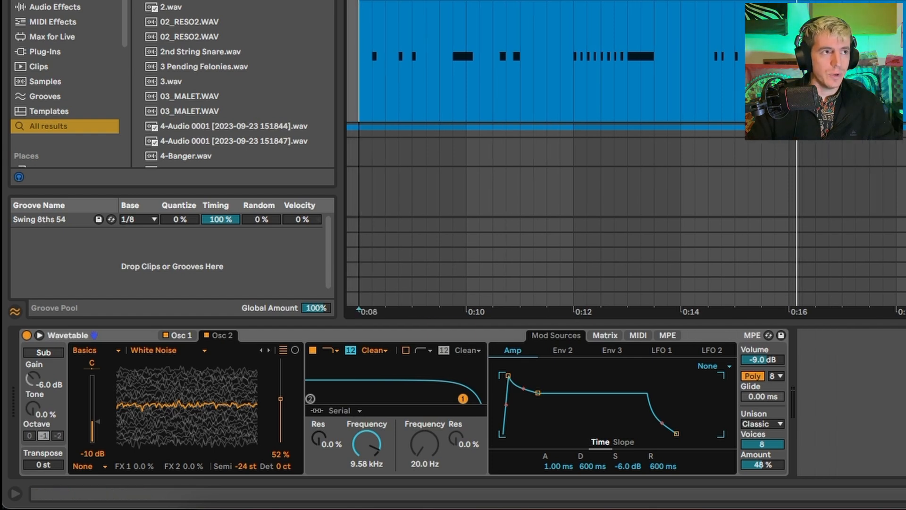
text(eq)
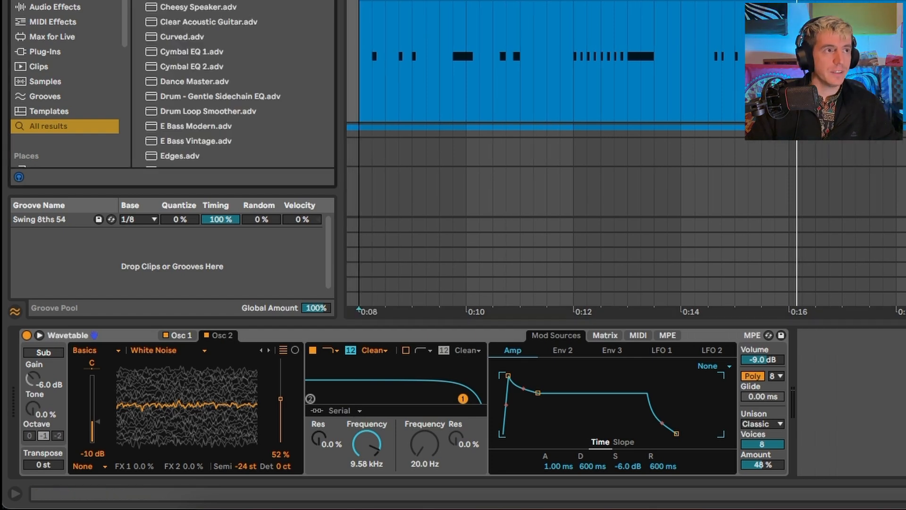
drag(792, 290, 803, 401)
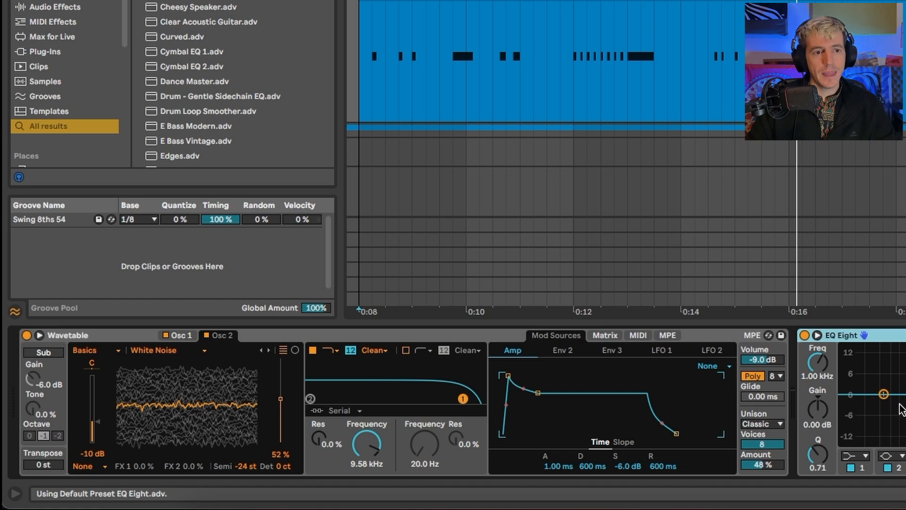
- Make EQ Eight's band 1 a 12 dB low cut at 88 Hz with a Q of 0.82 while playing the clip
click(865, 452)
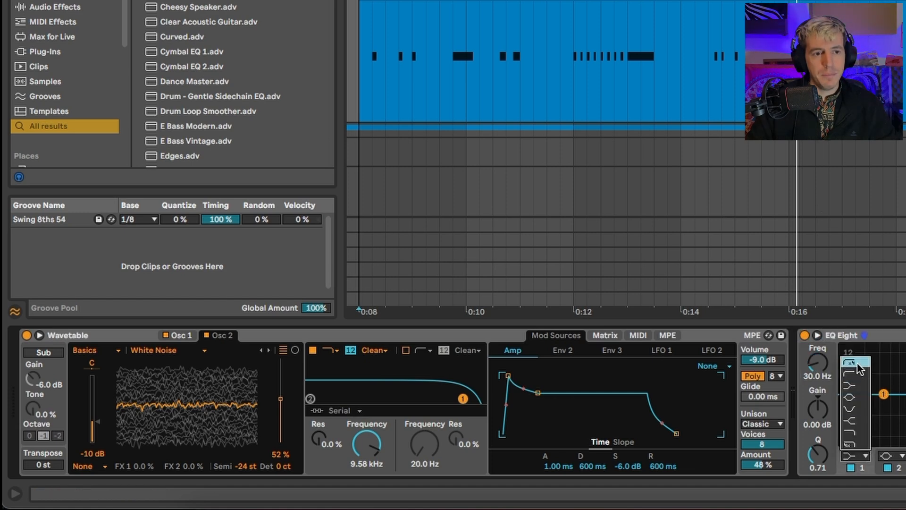
click(857, 363)
click(862, 457)
click(857, 377)
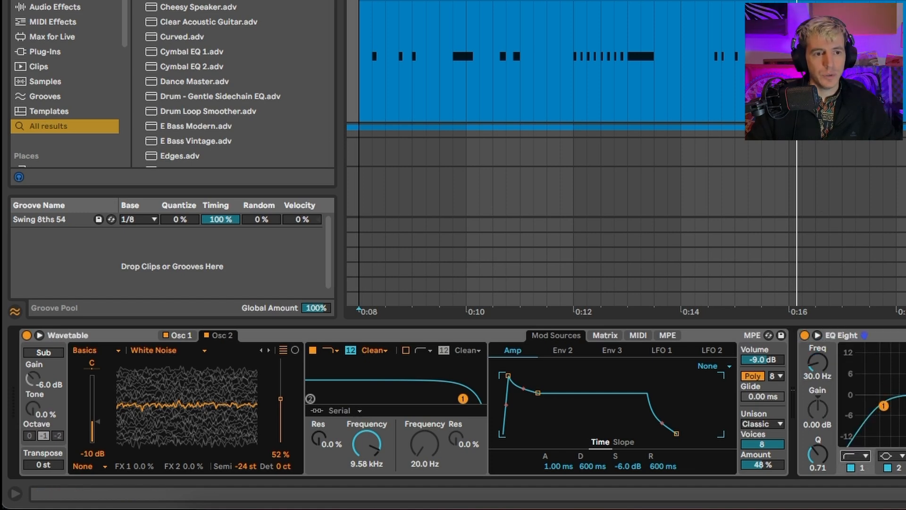
key(space)
drag(883, 406, 905, 401)
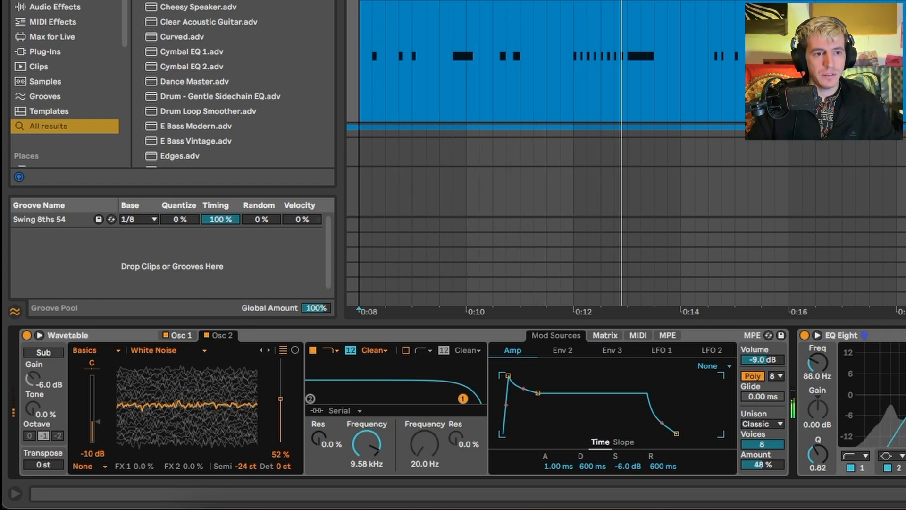
- Select the whole Wavetable clip and record automation of filter 1's frequency and resonance by sweeping its filter point during playback
key(space)
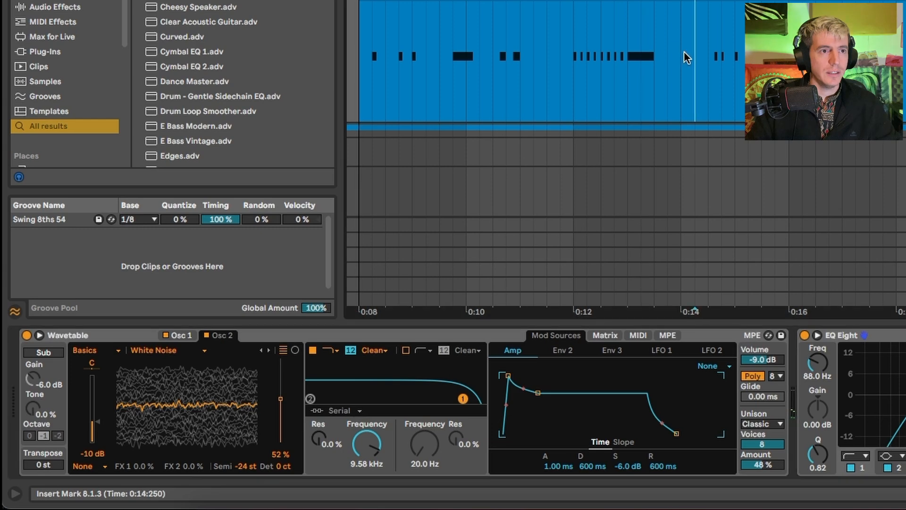
click(681, 51)
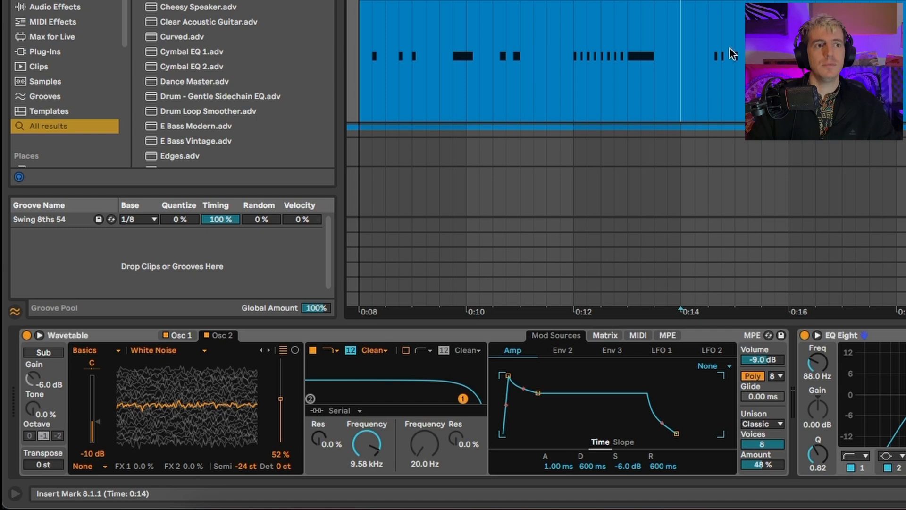
click(717, 0)
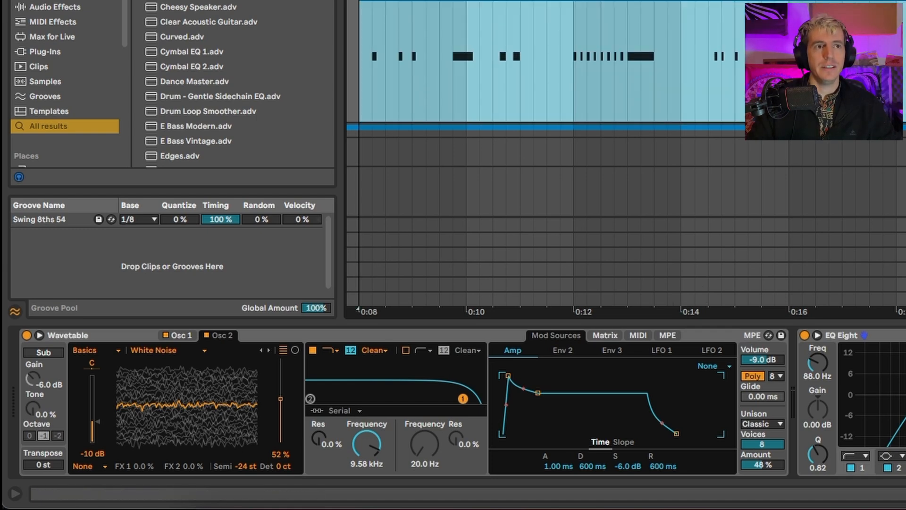
key(0)
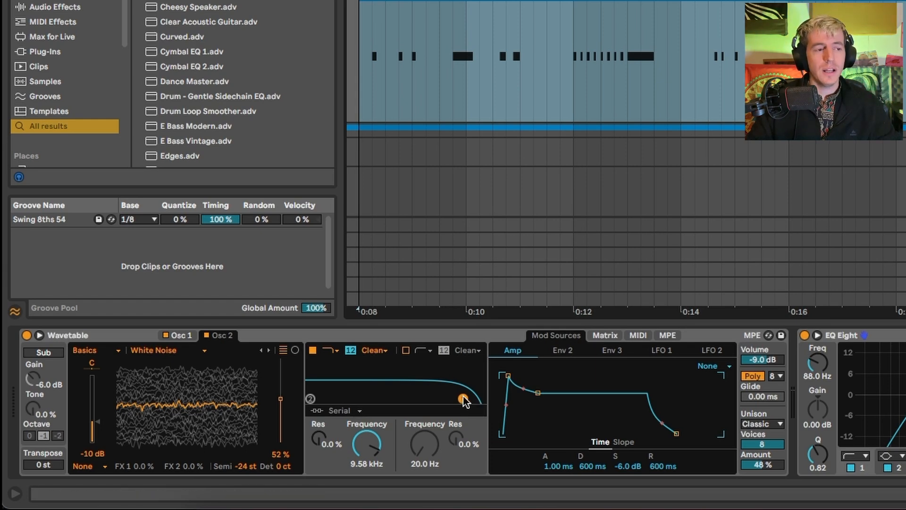
key(space)
mouse_move(464, 400)
mouse_down()
mouse_move(399, 378)
mouse_move(431, 378)
mouse_move(449, 387)
mouse_move(399, 381)
mouse_move(470, 383)
mouse_move(361, 393)
mouse_move(449, 378)
mouse_move(376, 384)
mouse_move(424, 375)
mouse_move(454, 392)
mouse_move(396, 396)
mouse_move(436, 377)
mouse_move(460, 382)
mouse_move(383, 390)
mouse_move(408, 385)
mouse_move(456, 398)
mouse_up()
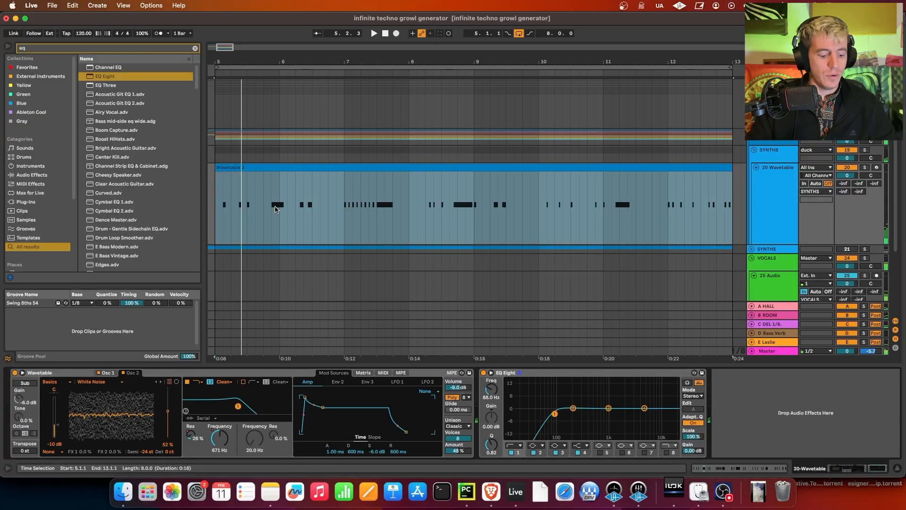
- Show the Wavetable track's automation, view the Filter 1 Res curve and play the clip
key(a)
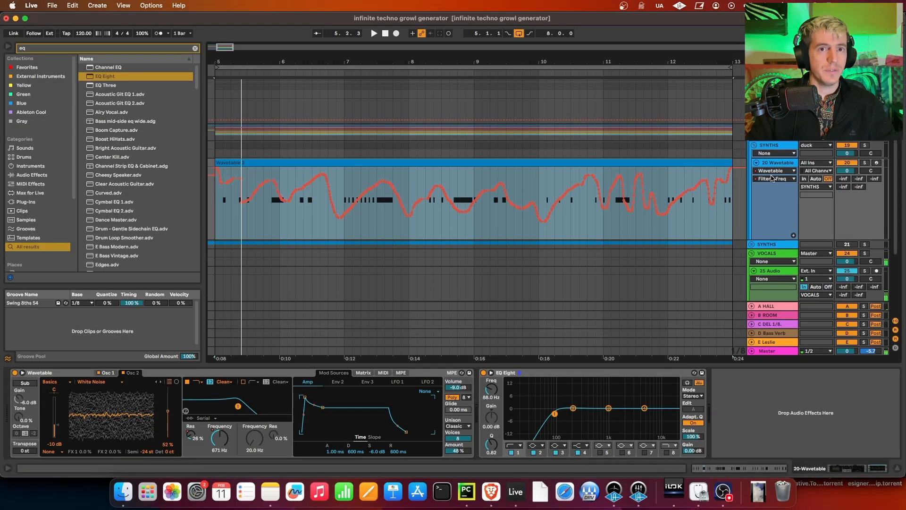
click(774, 179)
click(786, 376)
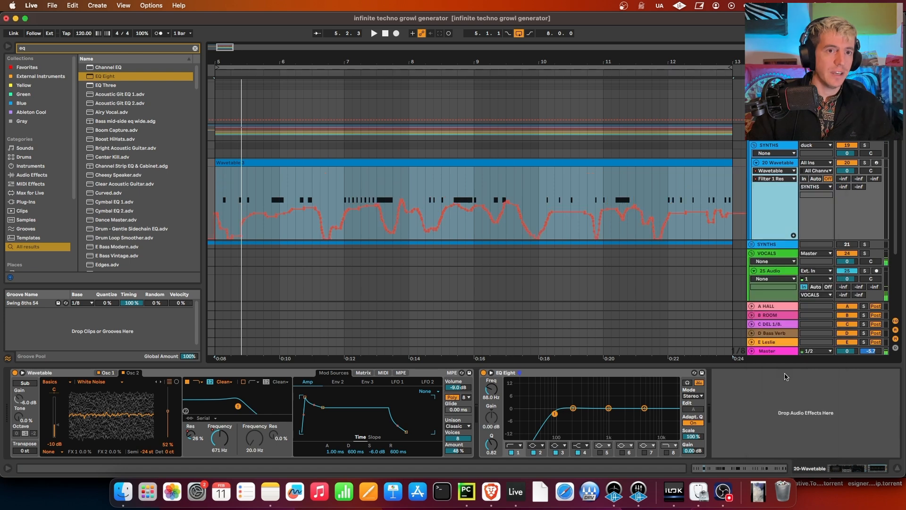
click(546, 156)
key(space)
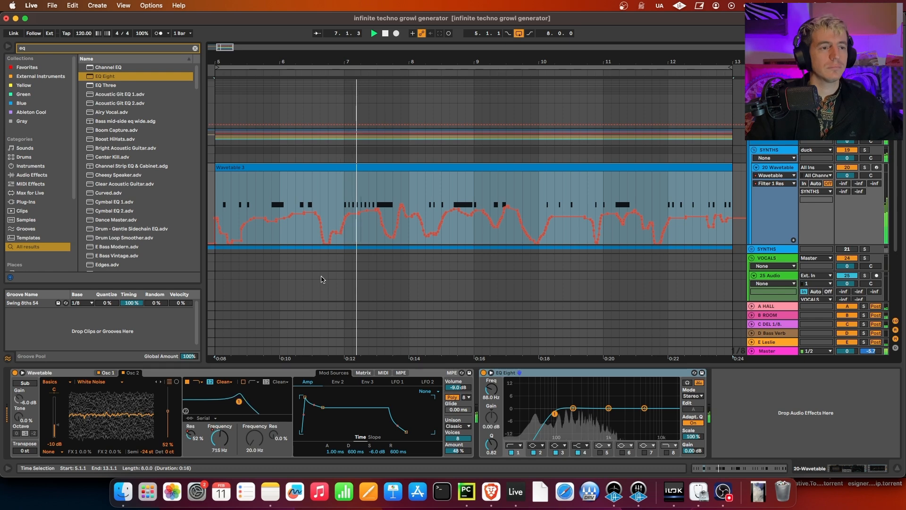
- Search the browser for "lfo", add an LFO after Wavetable and map it to Amp Release with a 32–89 % range
click(108, 48)
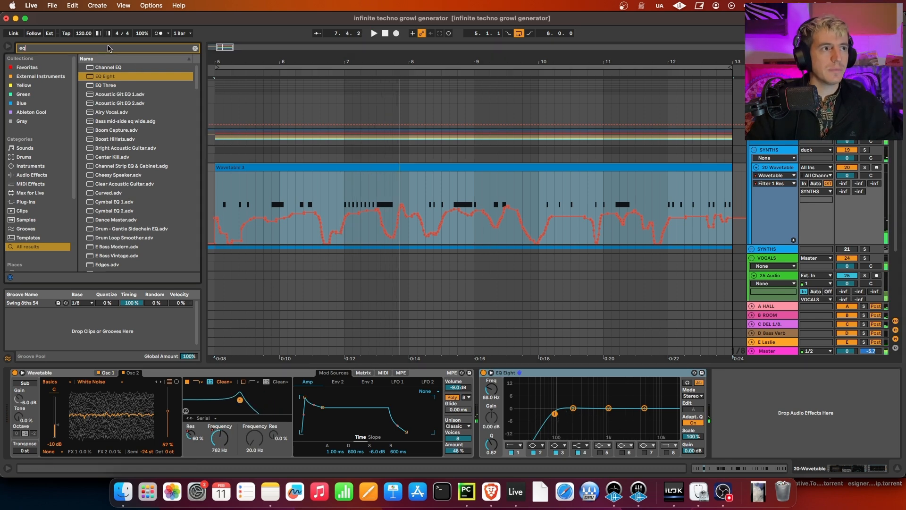
text(lfo)
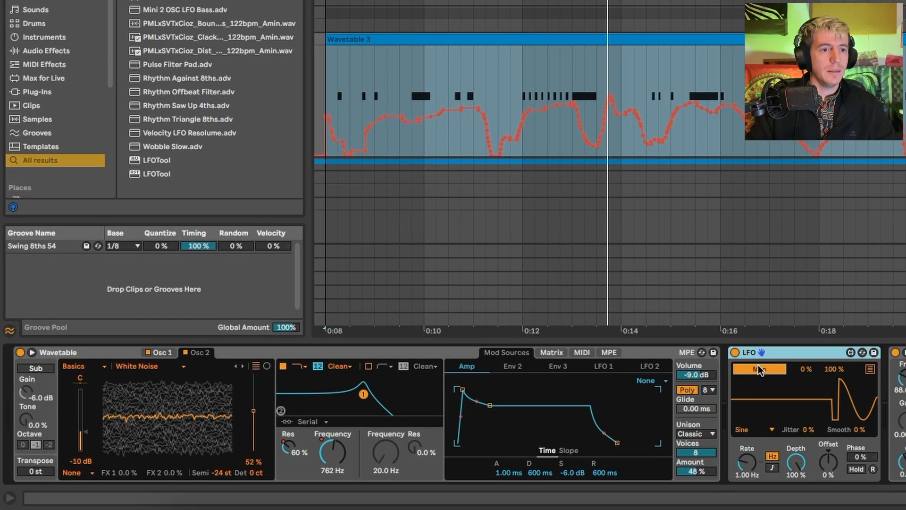
click(758, 370)
click(606, 472)
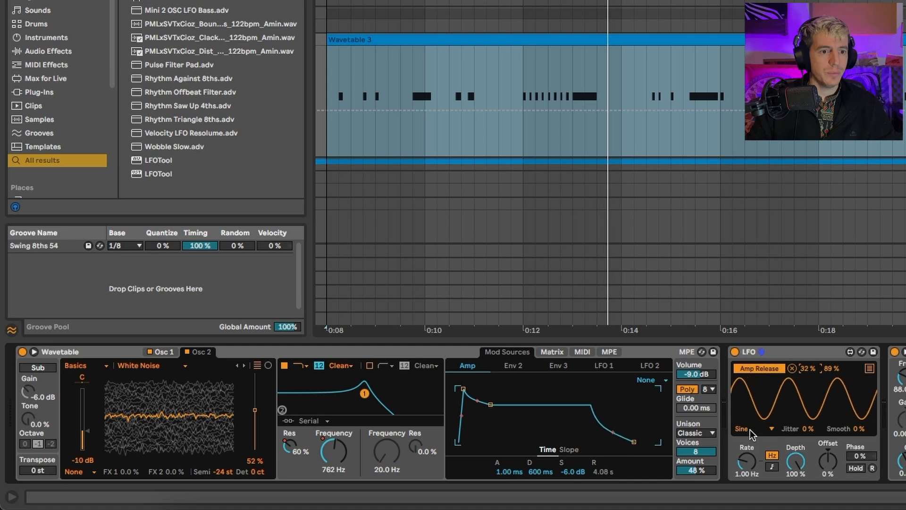
- Set the LFO's waveform to Random, its smoothing to 49 % and its rate to 0.92 Hz while playing the clip
click(854, 420)
drag(856, 429, 856, 420)
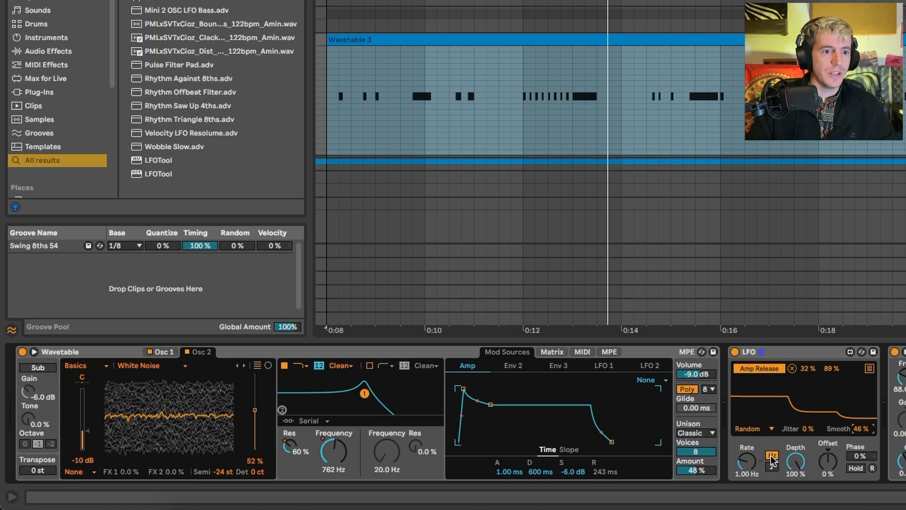
click(753, 467)
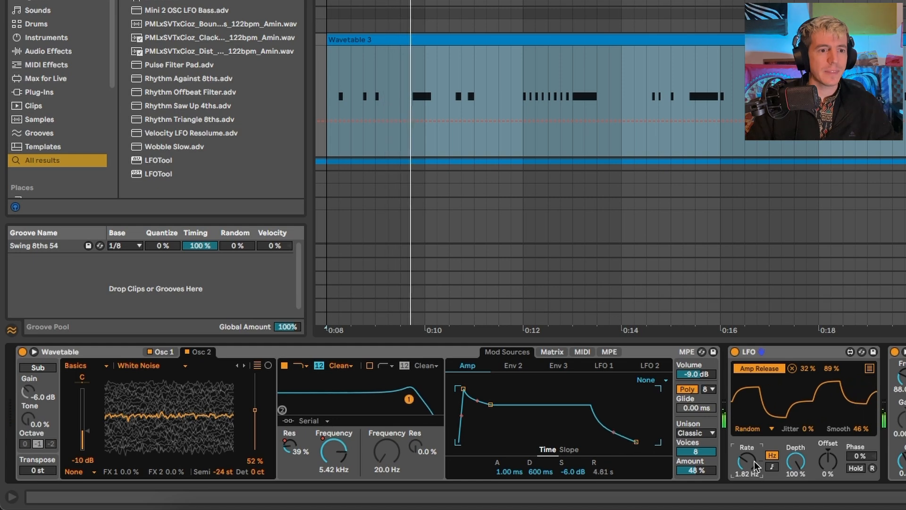
drag(754, 464, 746, 455)
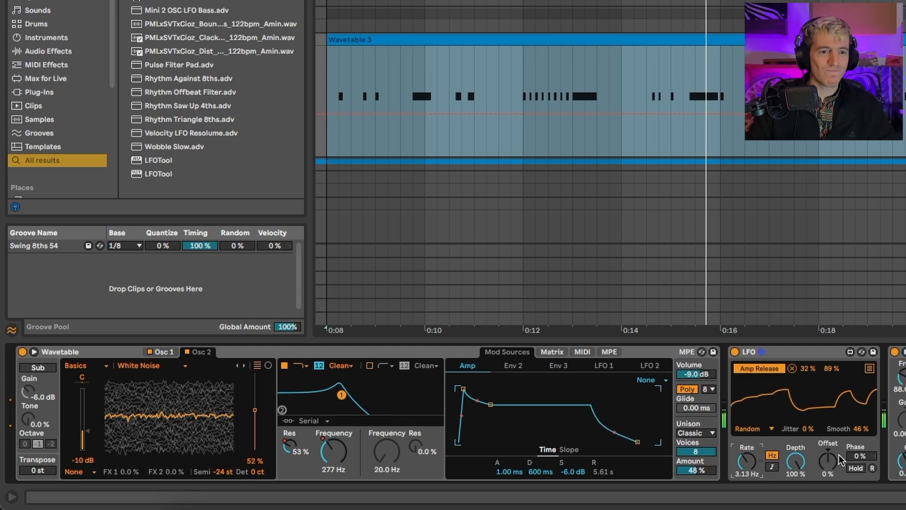
drag(859, 428, 859, 426)
drag(746, 461, 746, 468)
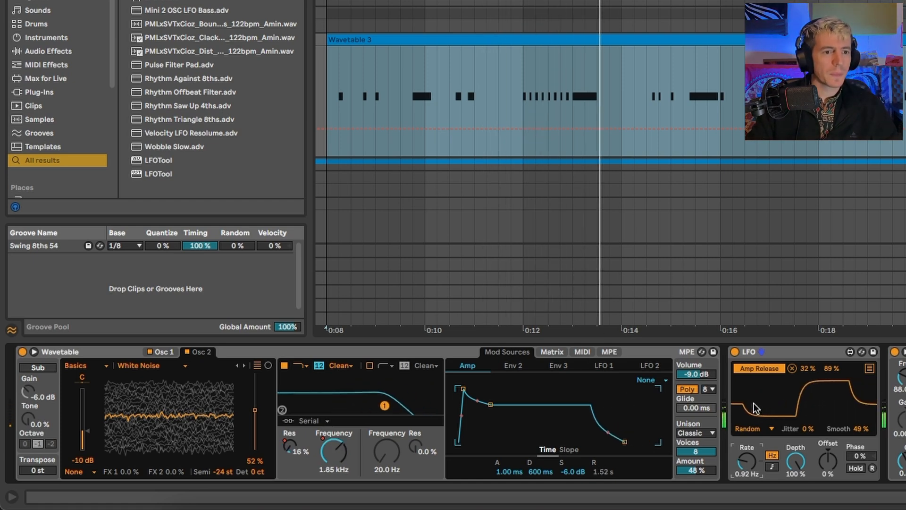
- Map the LFO to oscillator 1's wavetable position as well and set its Amp Release range to 35–91 %
click(869, 368)
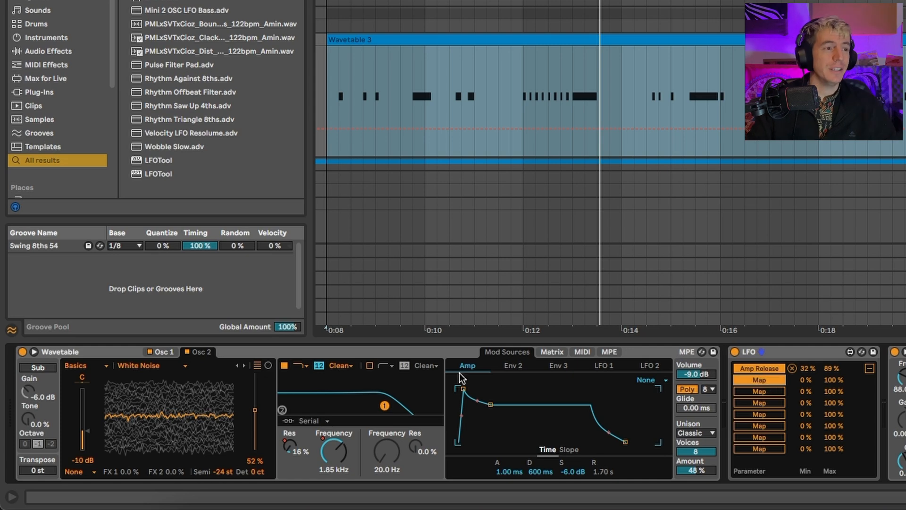
click(171, 354)
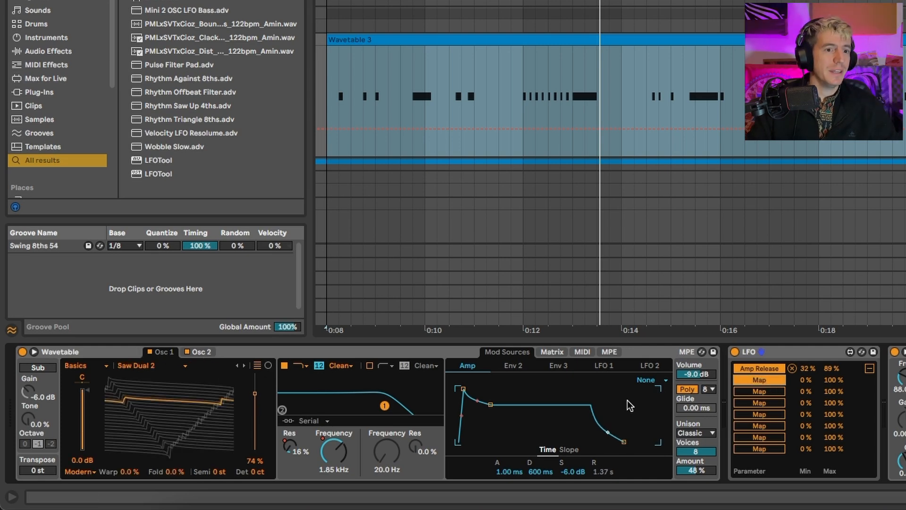
click(180, 417)
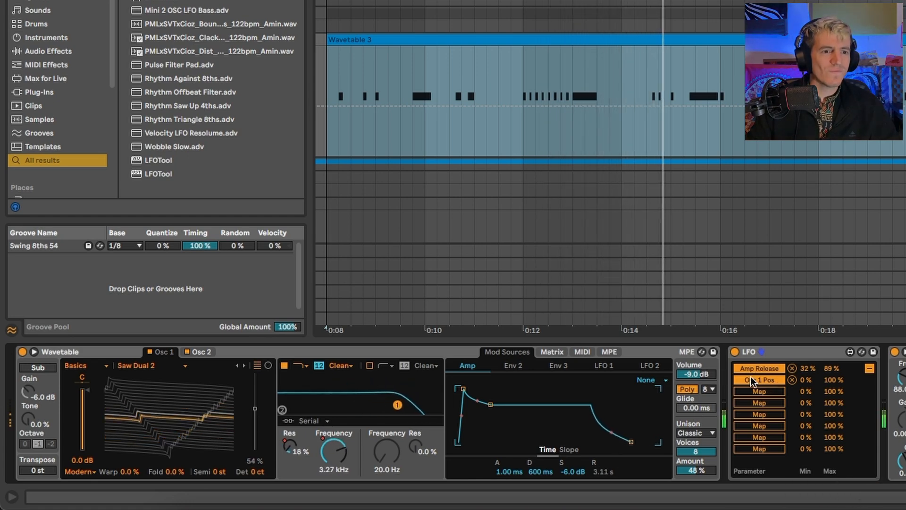
click(869, 368)
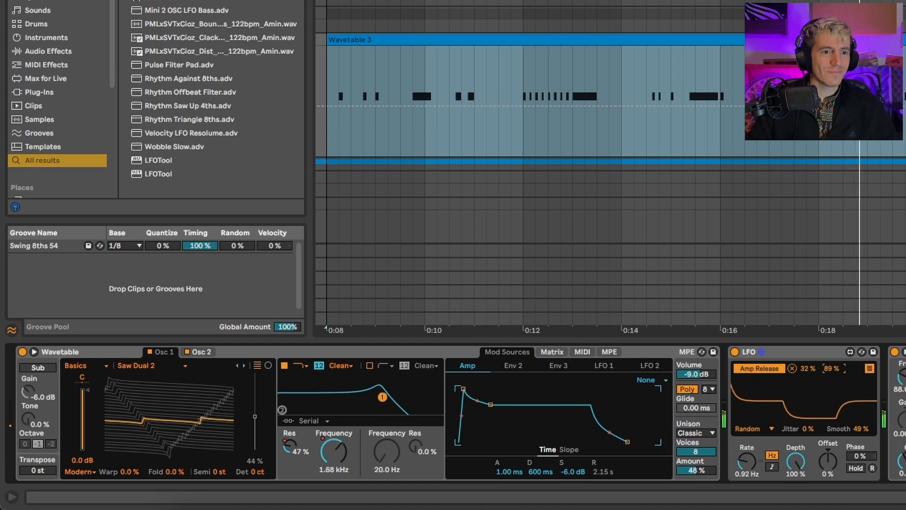
drag(831, 369, 809, 369)
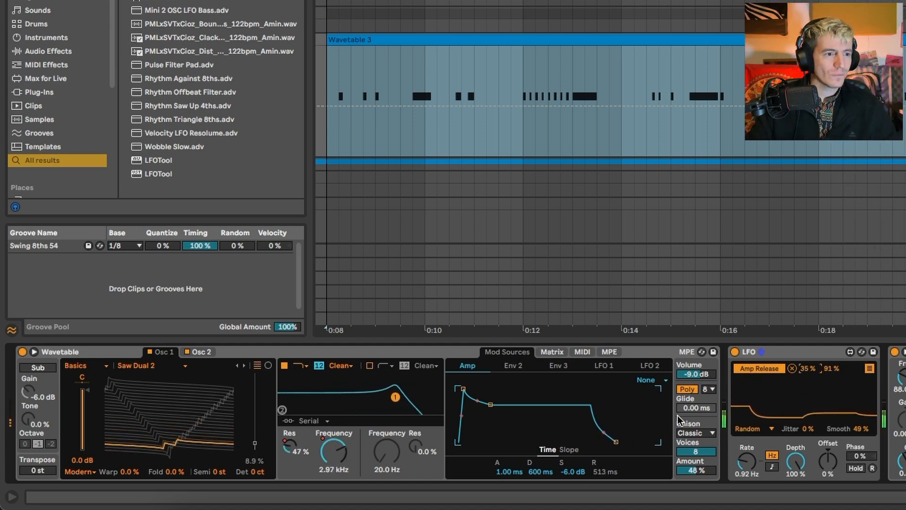
- Add a second LFO after the first, map it to oscillator 2's position and set its rate to 7.52 Hz
click(759, 352)
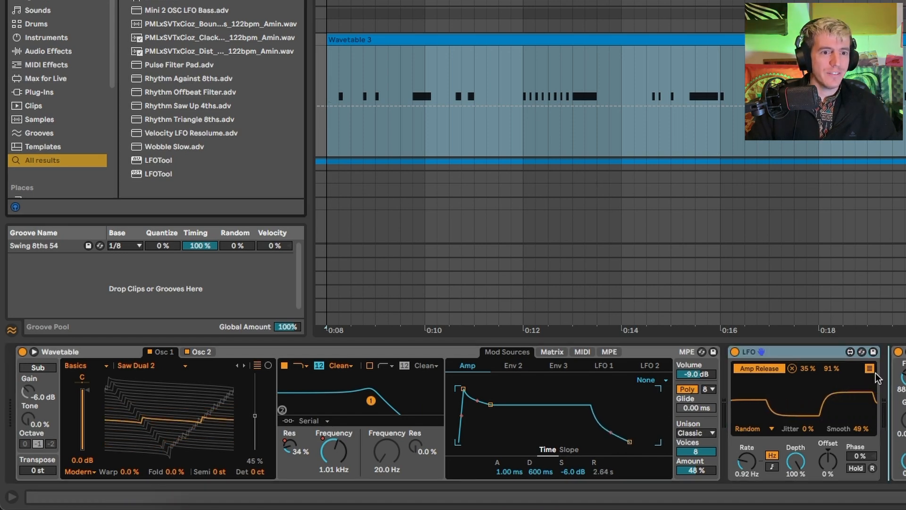
click(197, 352)
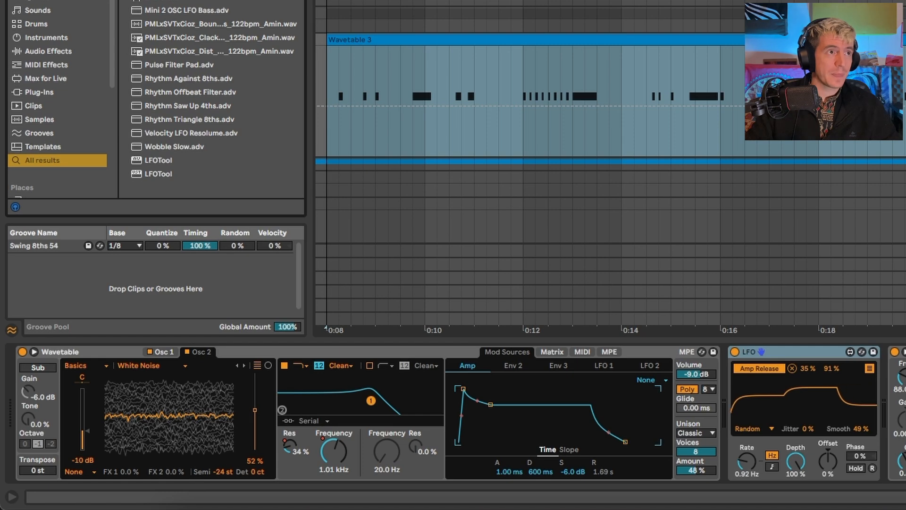
drag(163, 1, 892, 390)
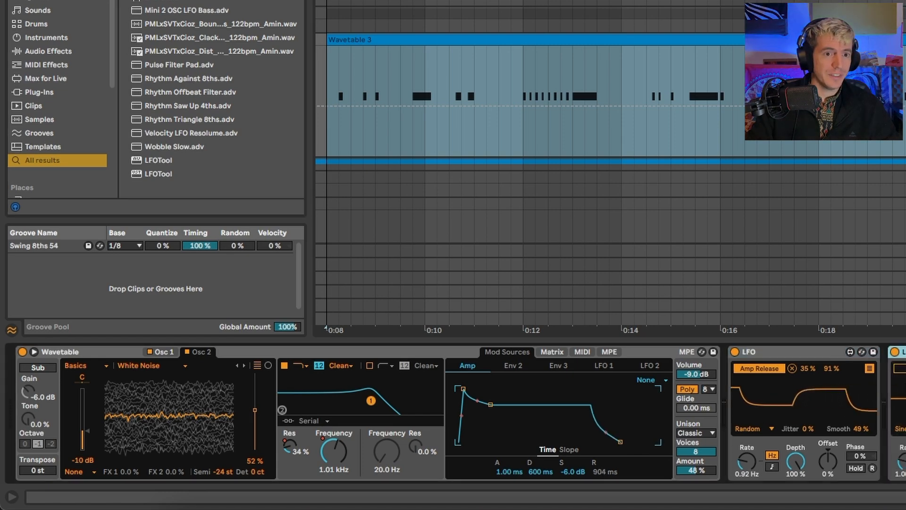
drag(255, 409, 255, 373)
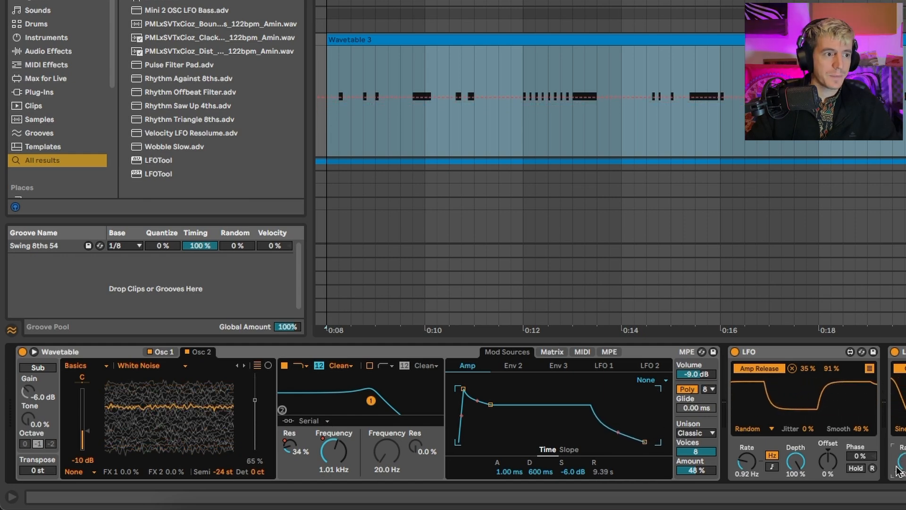
- Toggle oscillator 2 off and on during playback to compare the sound, leaving it switched off
click(187, 352)
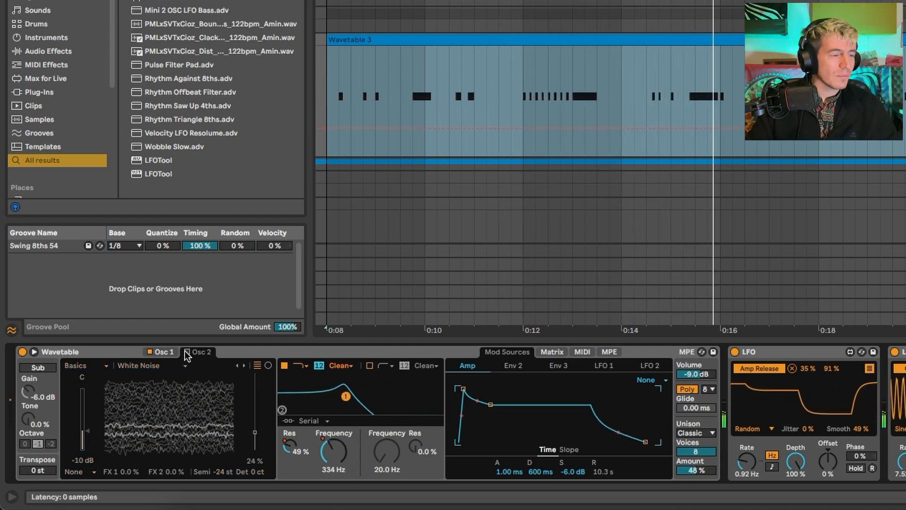
click(187, 352)
click(187, 352)
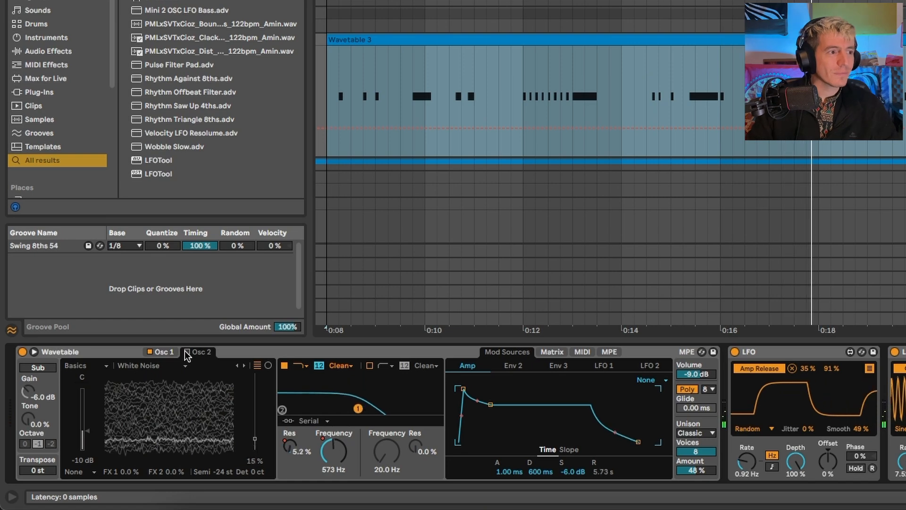
click(186, 352)
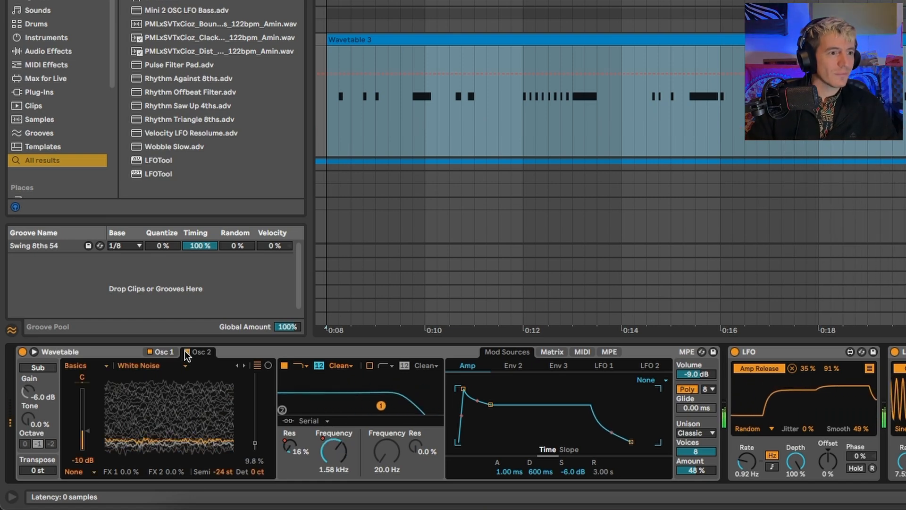
click(187, 352)
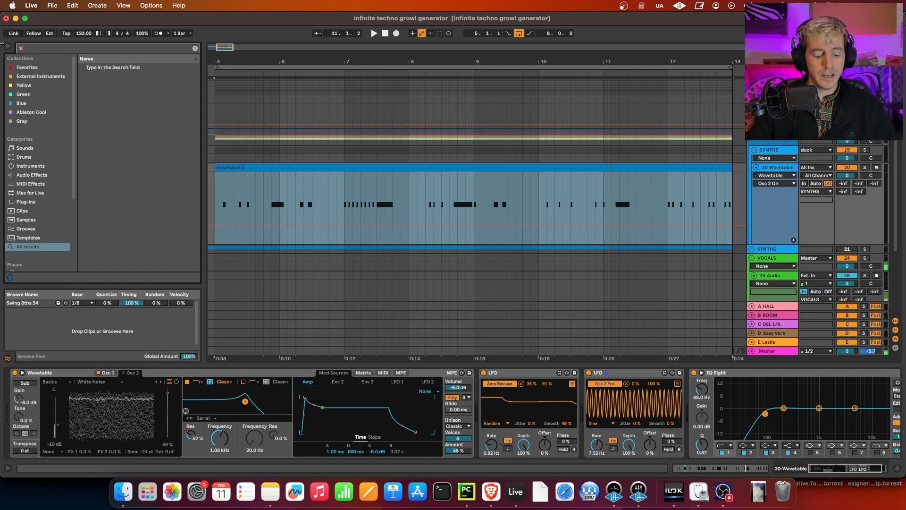
- Search the browser for "distort" and insert the Distort.adv preset between the second LFO and EQ Eight
text(disto)
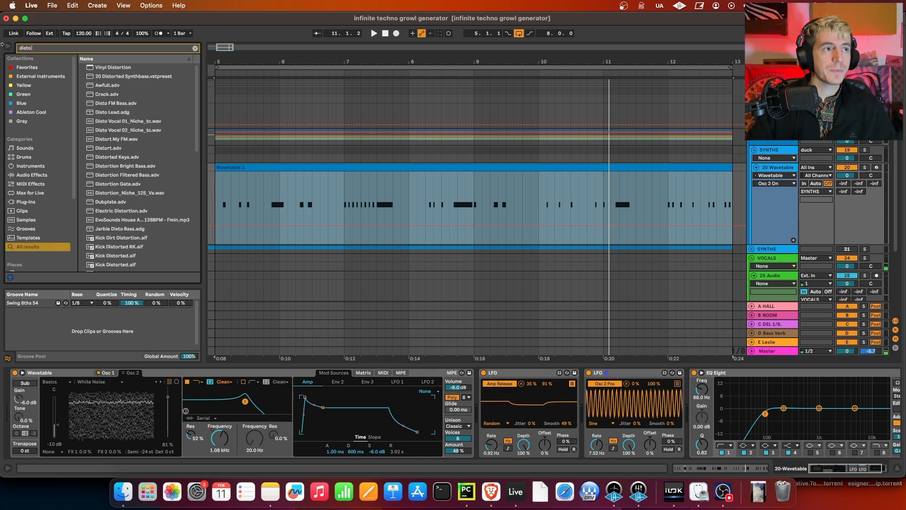
text(rt)
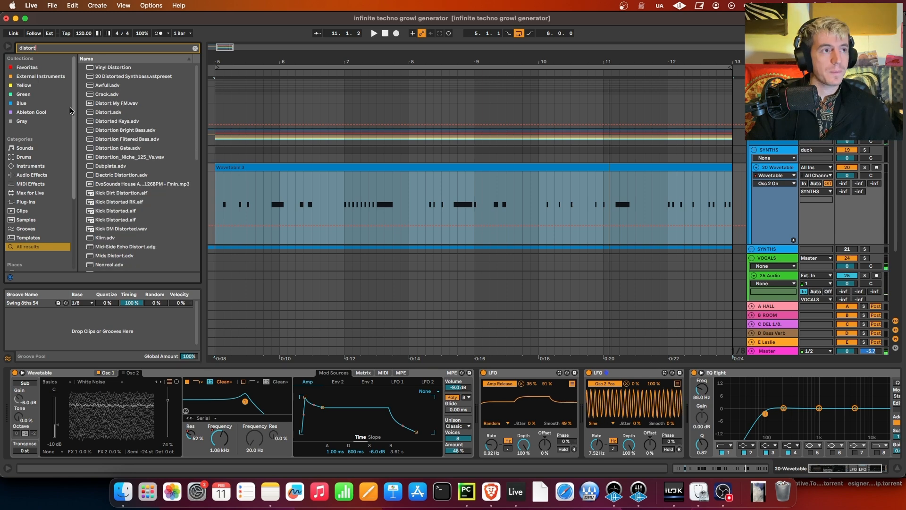
drag(100, 115, 463, 390)
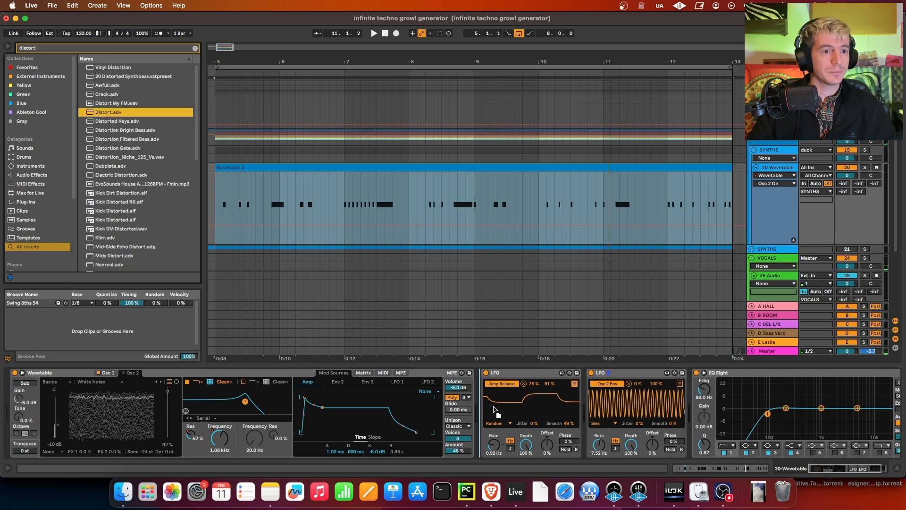
drag(692, 398, 693, 399)
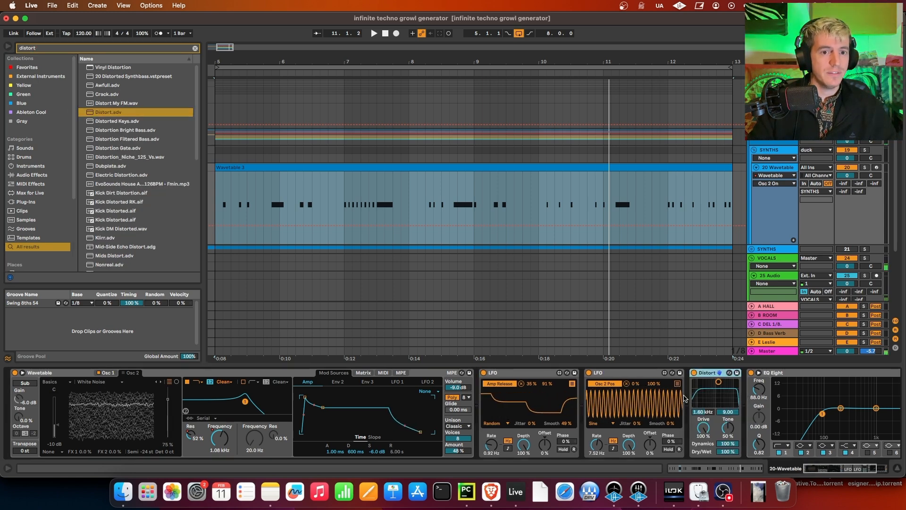
- Lower Distort's drive to 20 % while playing the clip and show the Filter 1 Freq automation
key(space)
drag(707, 431, 707, 468)
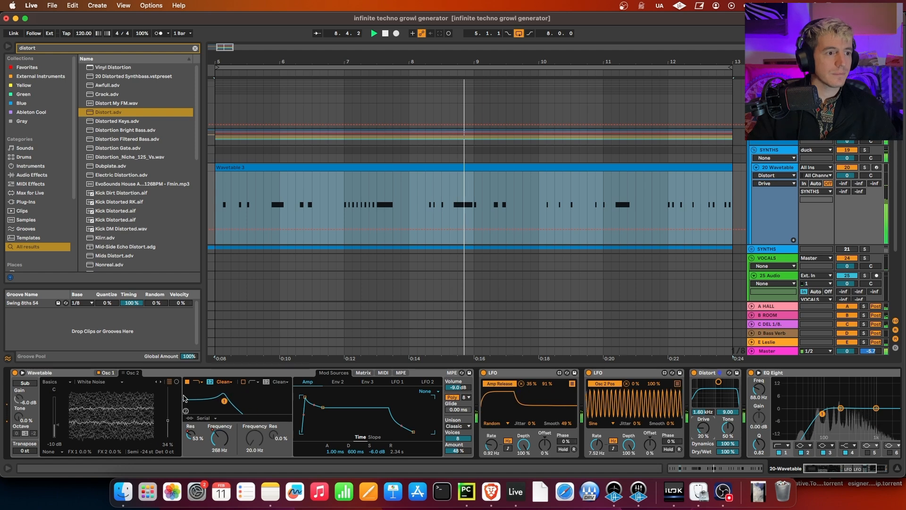
click(214, 437)
key(space)
- Search the browser for "chorus" and insert Chorus-Ensemble between Distort and EQ Eight
key(super+f)
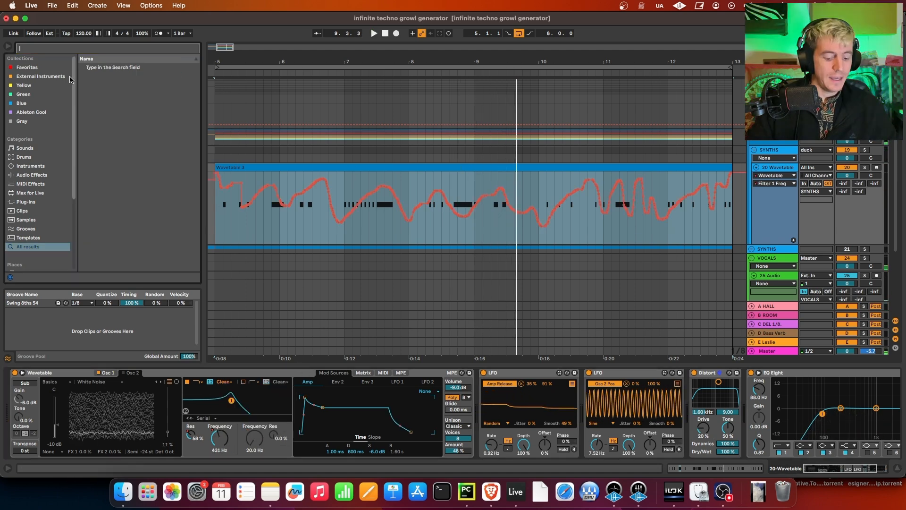
text(chorus)
drag(112, 68, 744, 391)
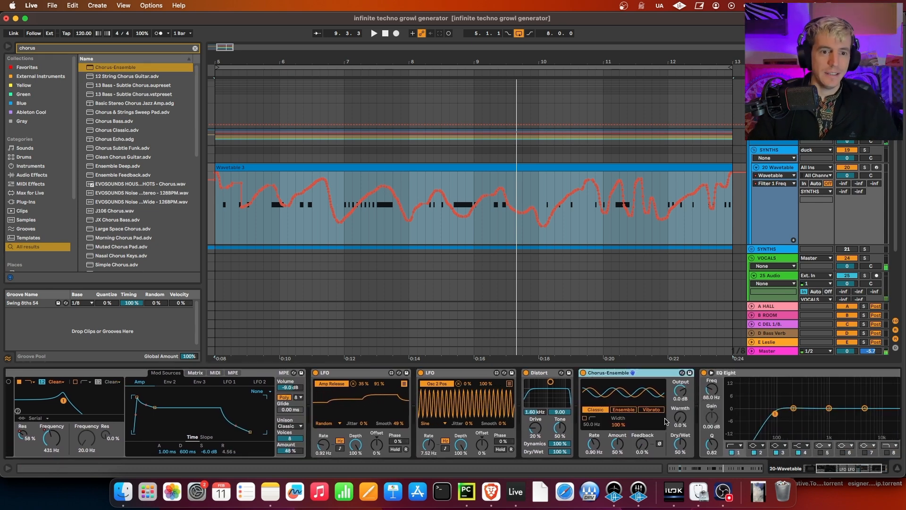
- Set Chorus-Ensemble to Ensemble mode and lower its Dry/Wet to 45 % while playing the clip
click(623, 409)
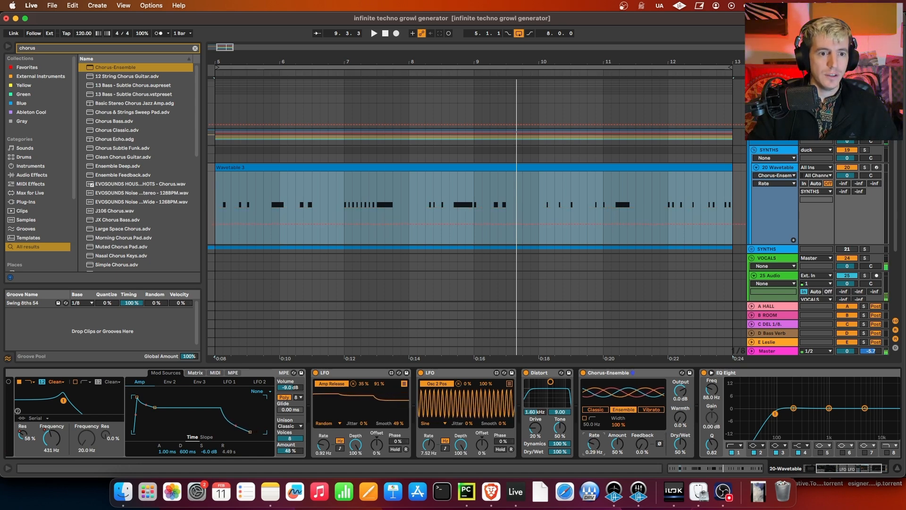
key(space)
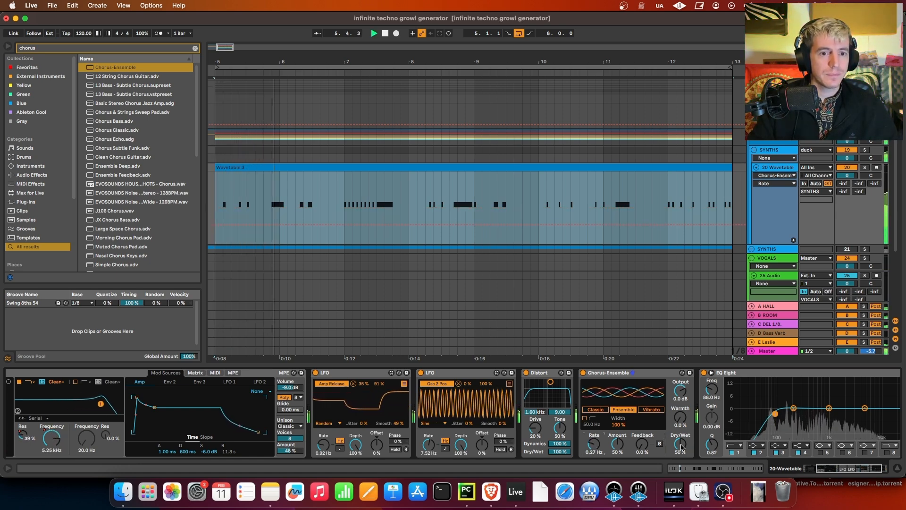
drag(681, 446, 681, 448)
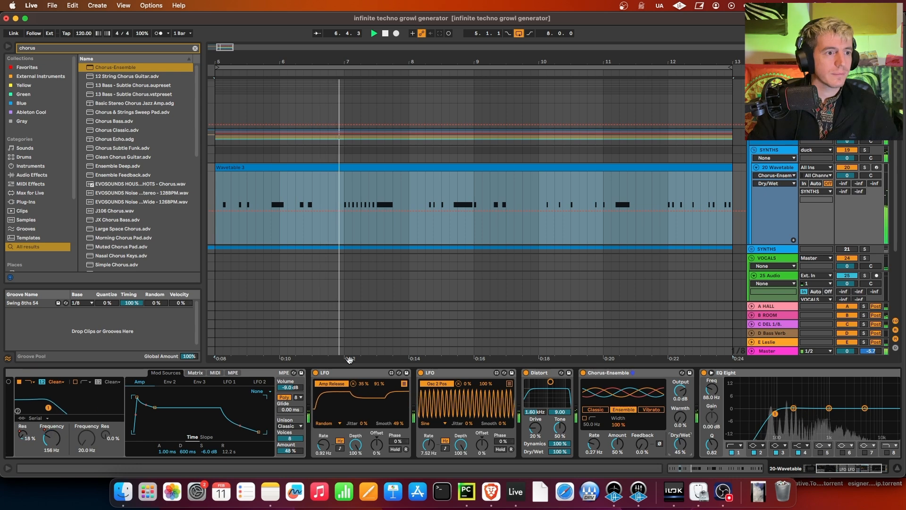
- Show Wavetable's Filter 1 Freq automation and select its whole curve from just before bar 5 to past bar 14
scroll(437, 427, left, 5)
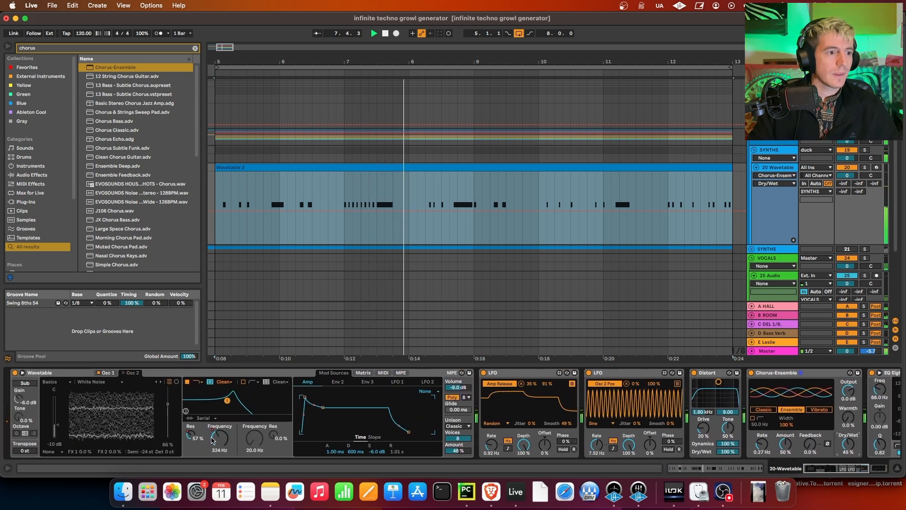
right_click(215, 439)
click(250, 385)
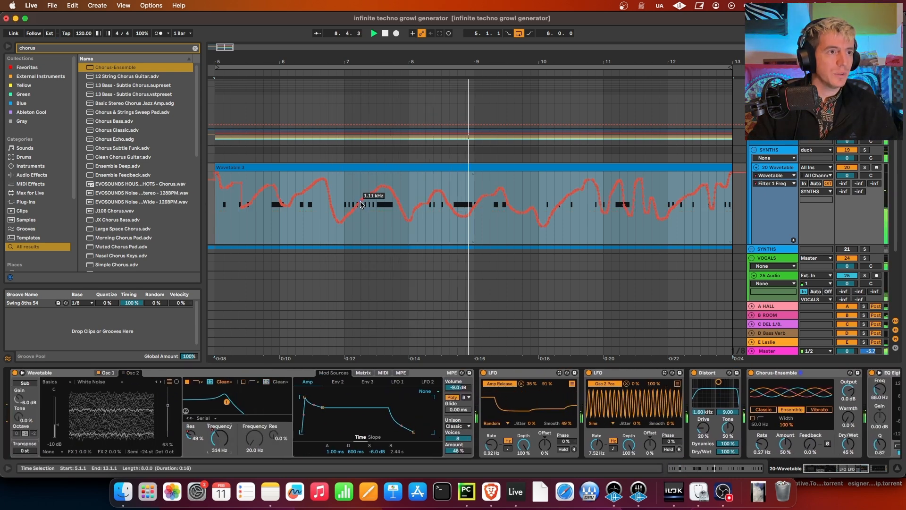
scroll(360, 205, down, 3)
drag(609, 174, 394, 199)
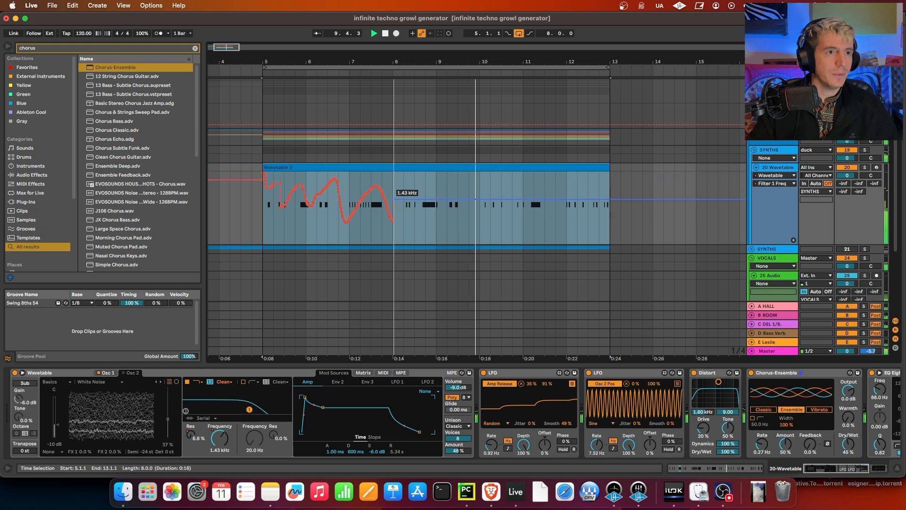
key(super+z)
drag(661, 190, 261, 203)
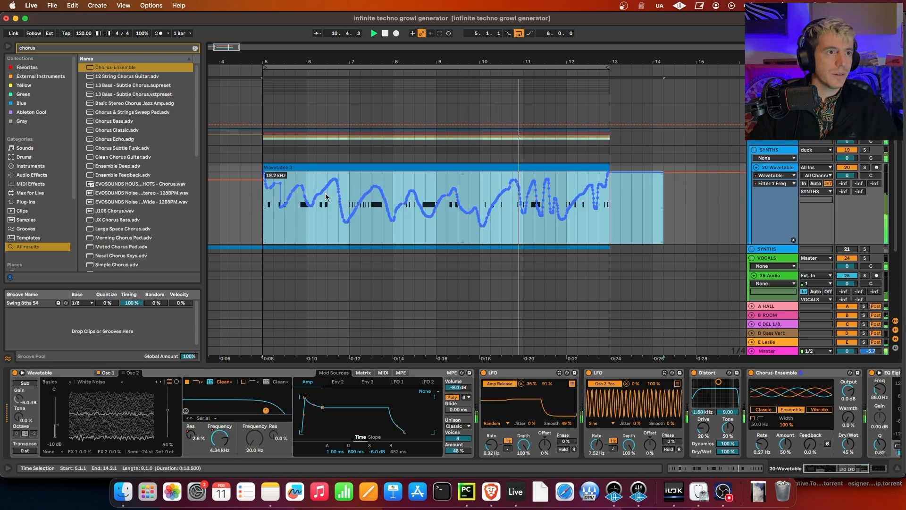
click(242, 206)
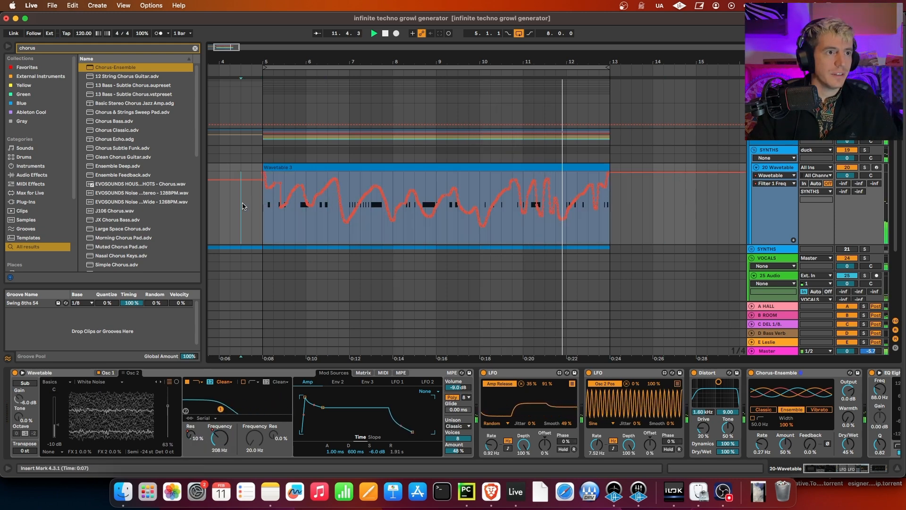
drag(242, 206, 686, 182)
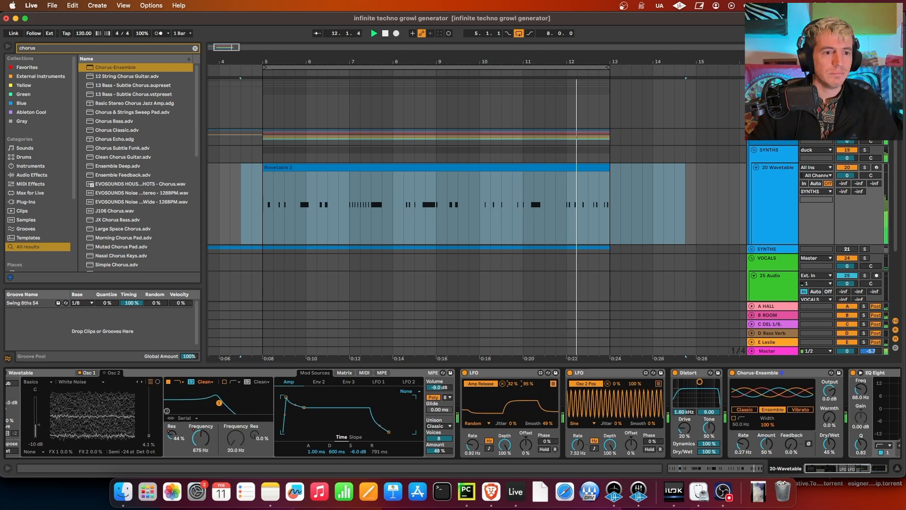
- Show the C-DEL 1/8. send automation on the 20 Wavetable track
scroll(547, 396, right, 3)
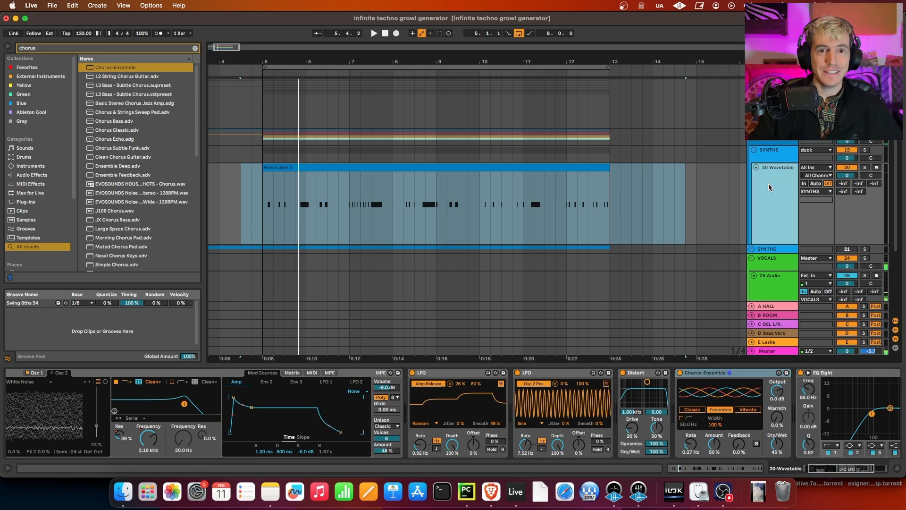
click(873, 185)
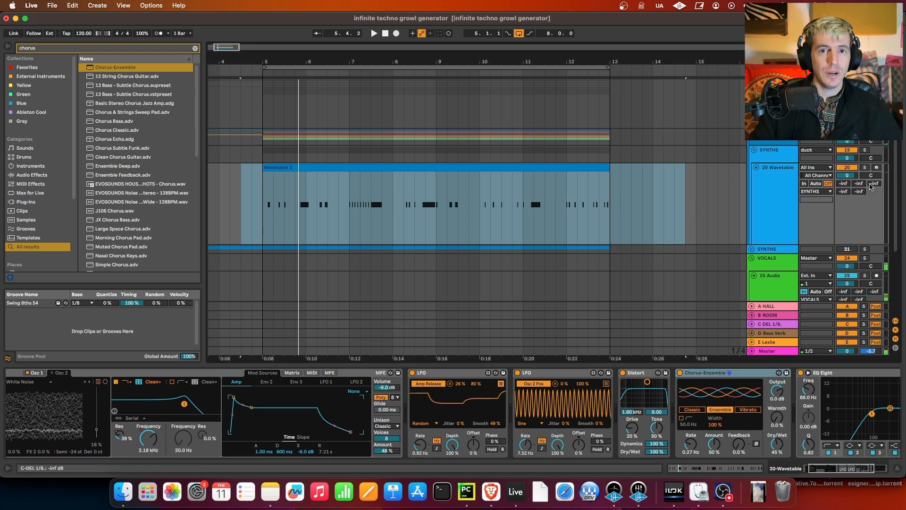
key(super+alt+i)
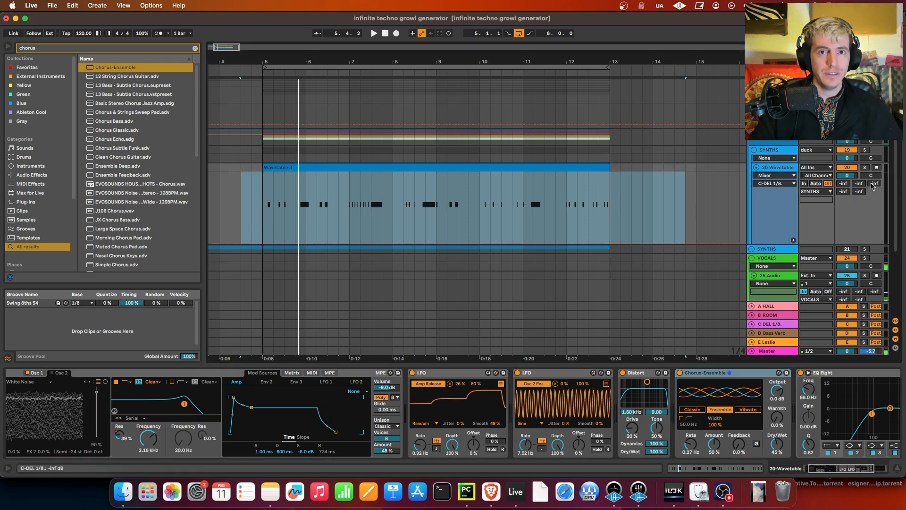
click(571, 244)
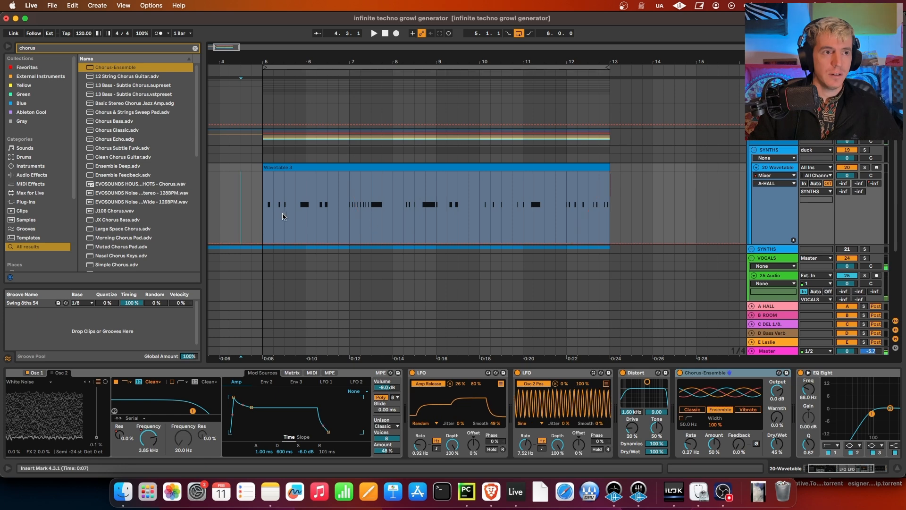
- Draw peaks rising from -inf in the Wavetable track's A-HALL send automation, starting in bars 5 and 7
mouse_move(273, 244)
mouse_down()
mouse_move(285, 172)
mouse_move(301, 239)
mouse_up()
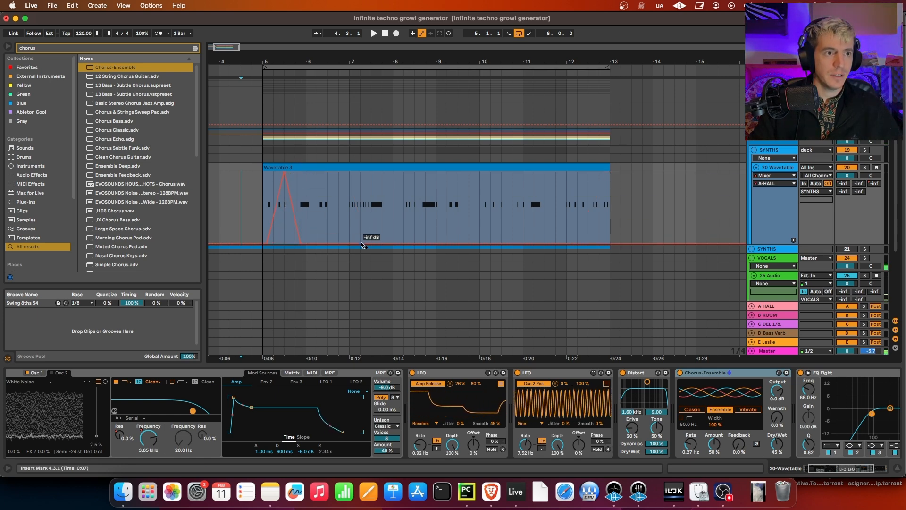
drag(361, 244, 386, 174)
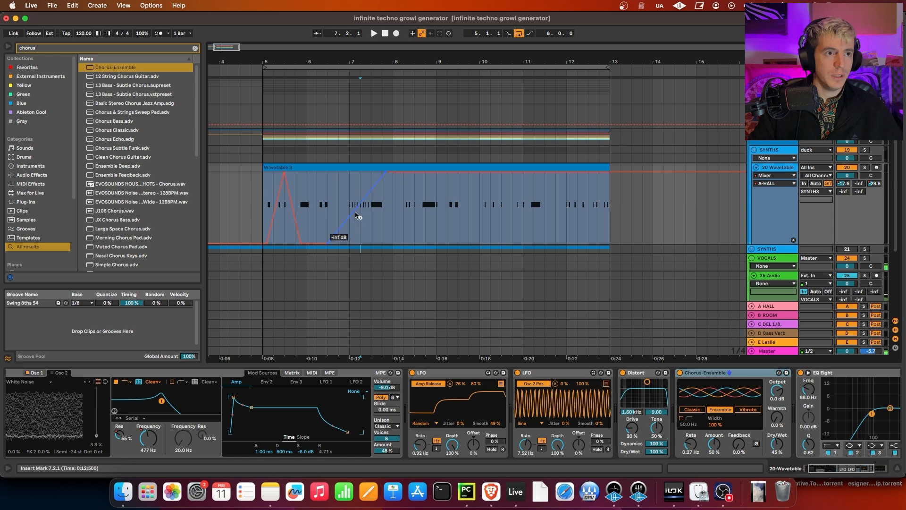
drag(358, 215, 470, 175)
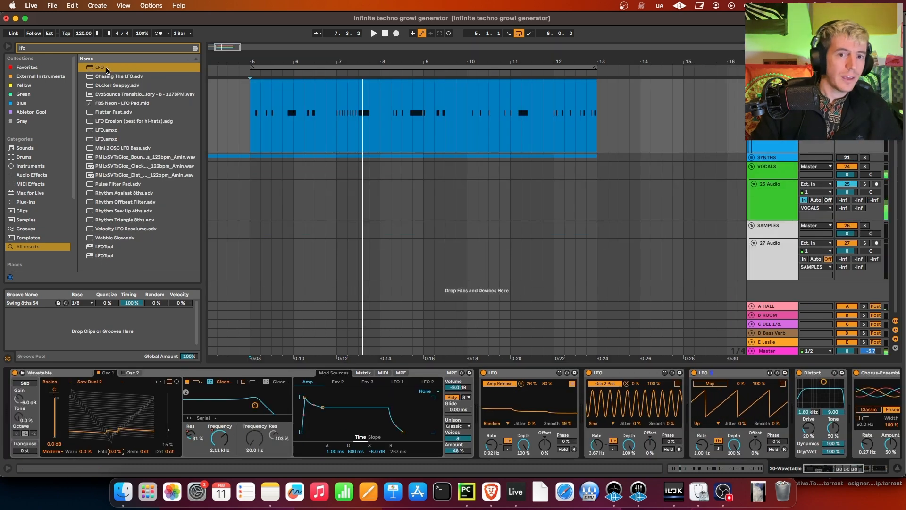
- Map the third LFO before Distort to Osc 1's Fold effect with a 34 % maximum and set its rate to 0.21 Hz
drag(107, 71, 537, 147)
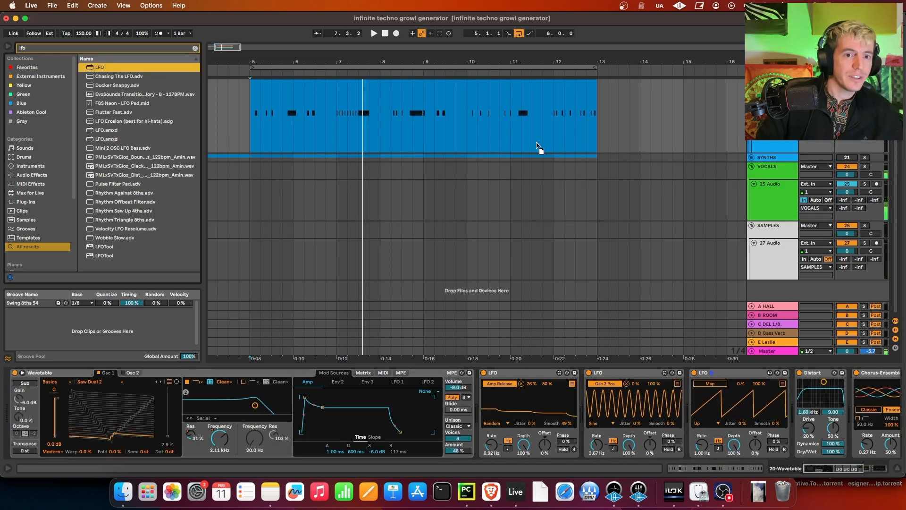
click(710, 383)
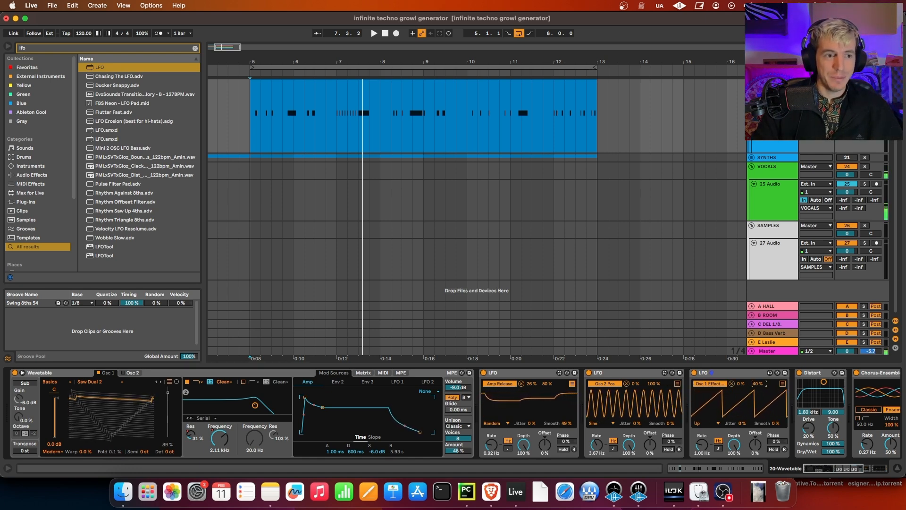
key(space)
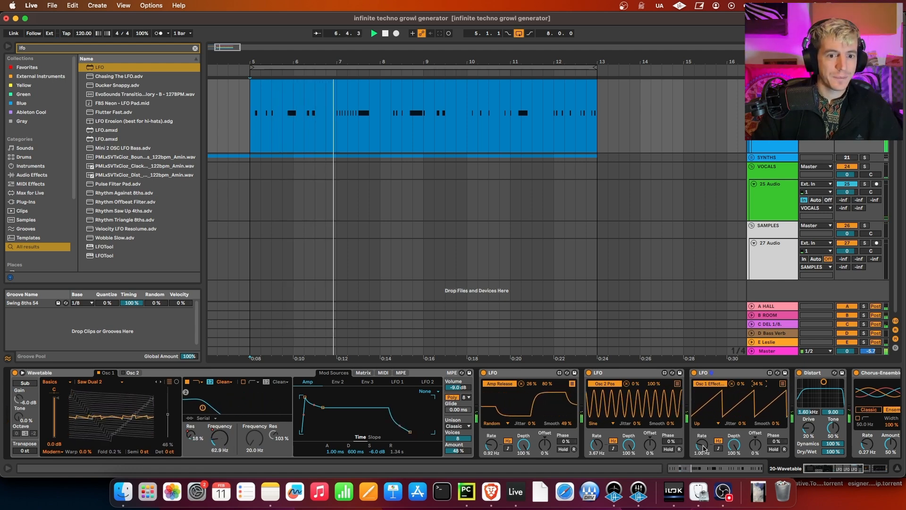
drag(694, 447, 702, 465)
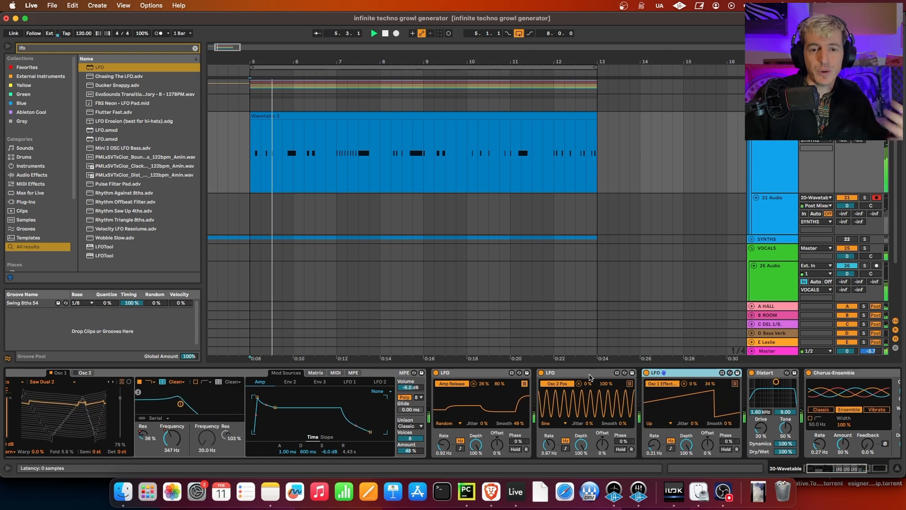
- Record the Wavetable output onto the armed 21 Audio track while lowering the Amp Release LFO's minimum to 18 %
scroll(423, 415, left, 3)
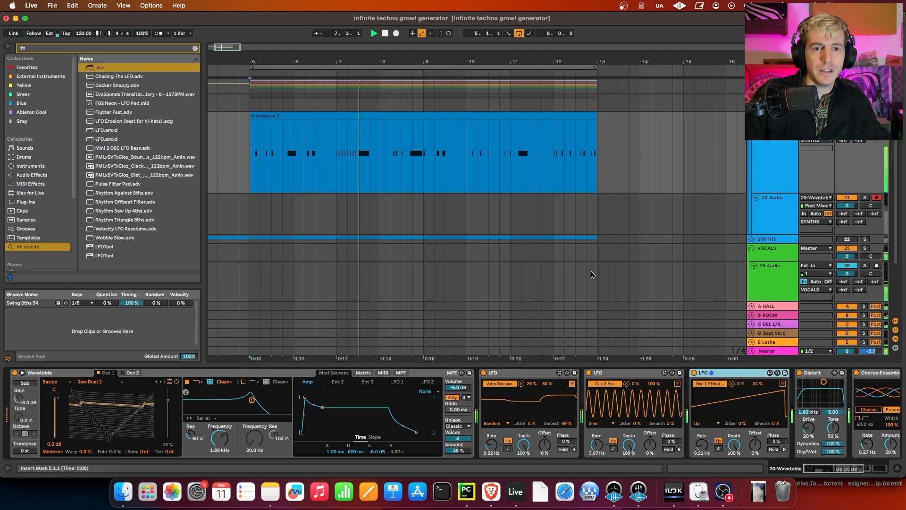
click(395, 34)
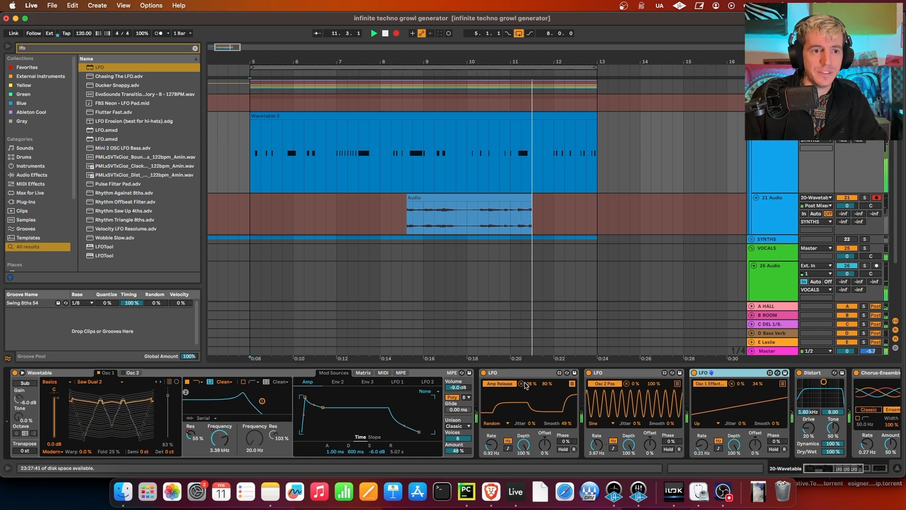
drag(530, 384, 547, 393)
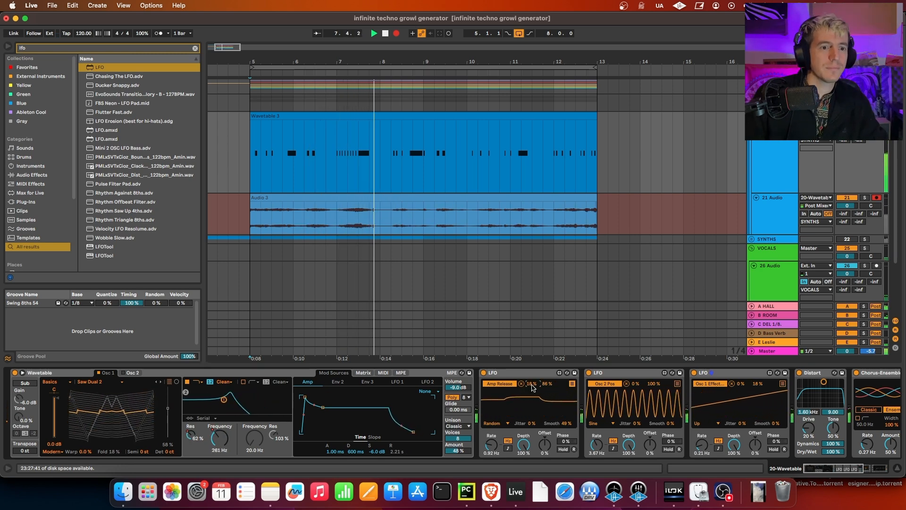
key(F9)
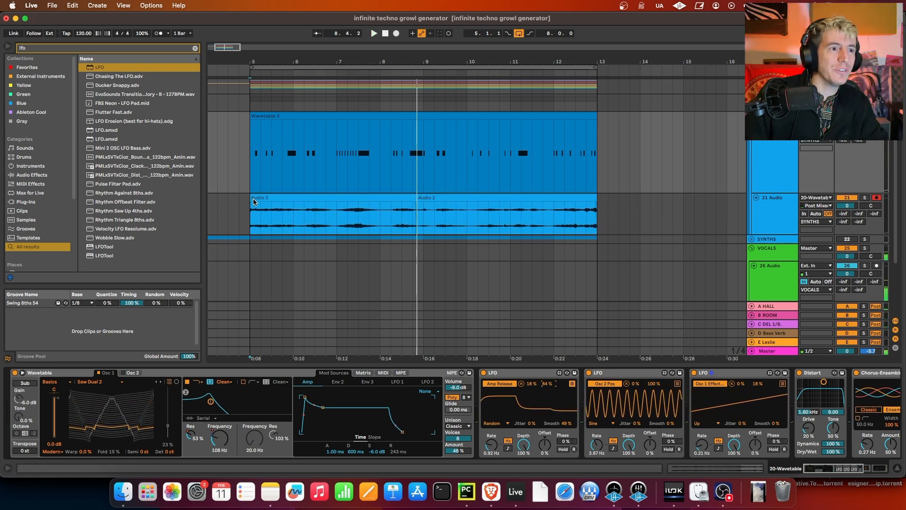
- Try to extend the start of the recorded Audio 3 clip back to 4.4.3 and place the insert marker at 7.3.1
mouse_move(248, 200)
mouse_down()
mouse_move(228, 203)
mouse_move(245, 198)
mouse_up()
scroll(242, 212, up, 3)
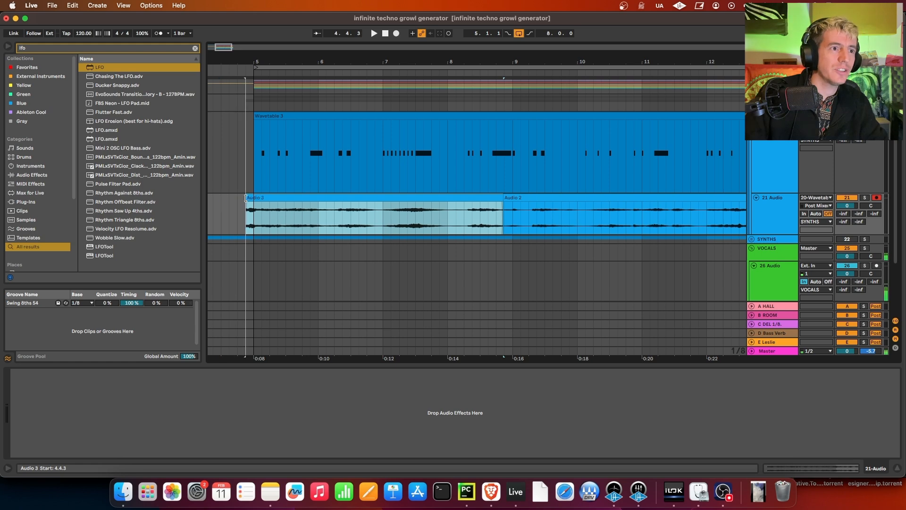
click(416, 217)
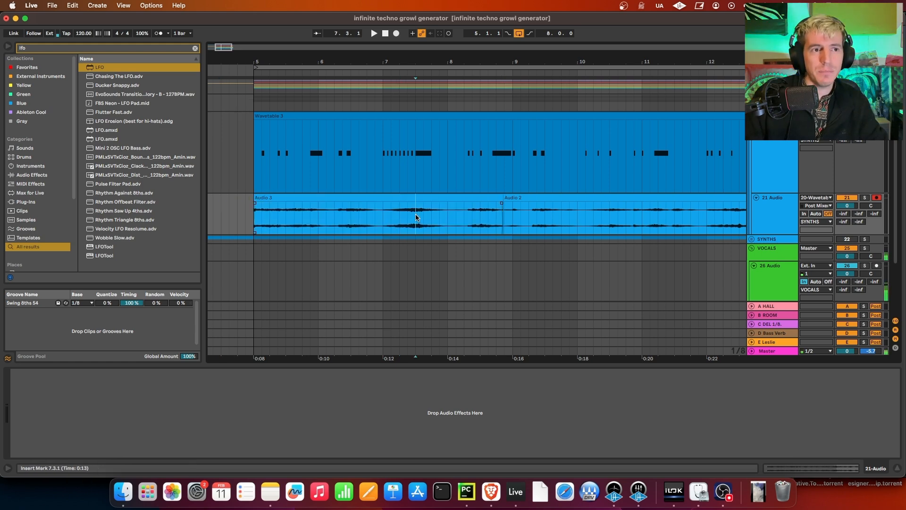
key(minus)
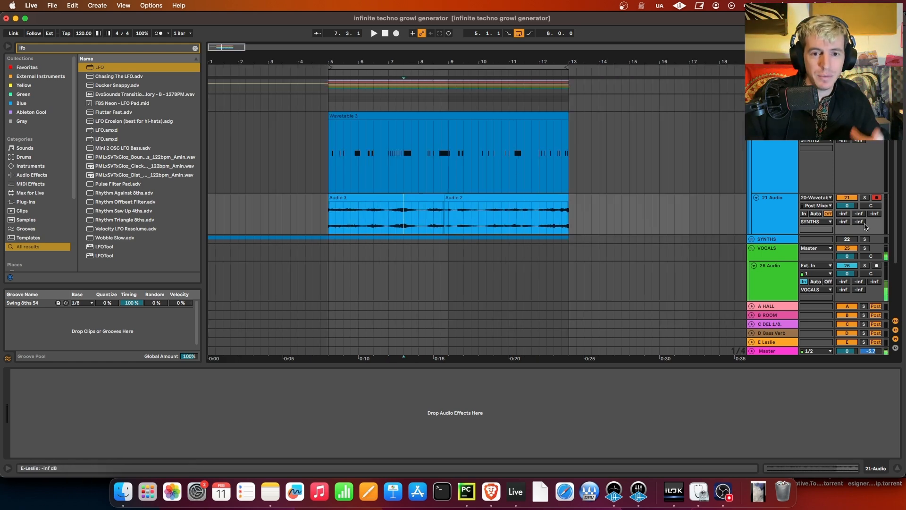